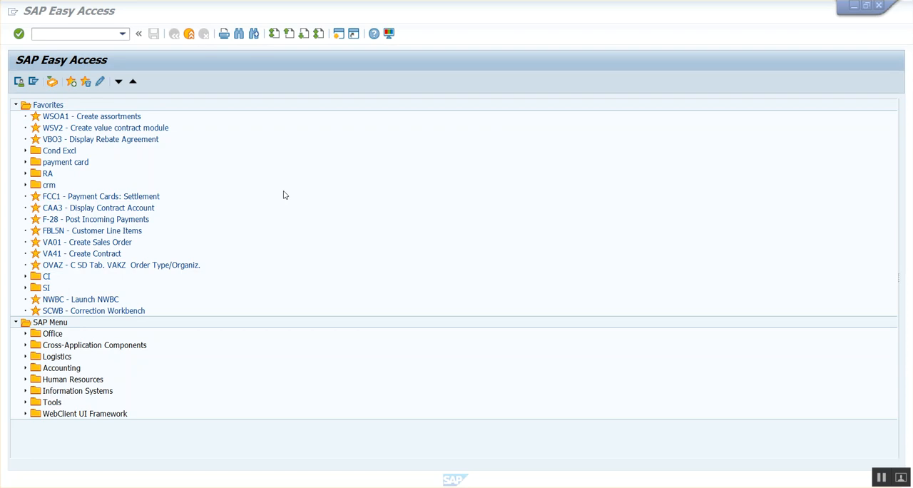
Step: Start creating a contract of type WK1 for sales organization 1000, distribution channel 10 and division 10
click(63, 37)
text(va)
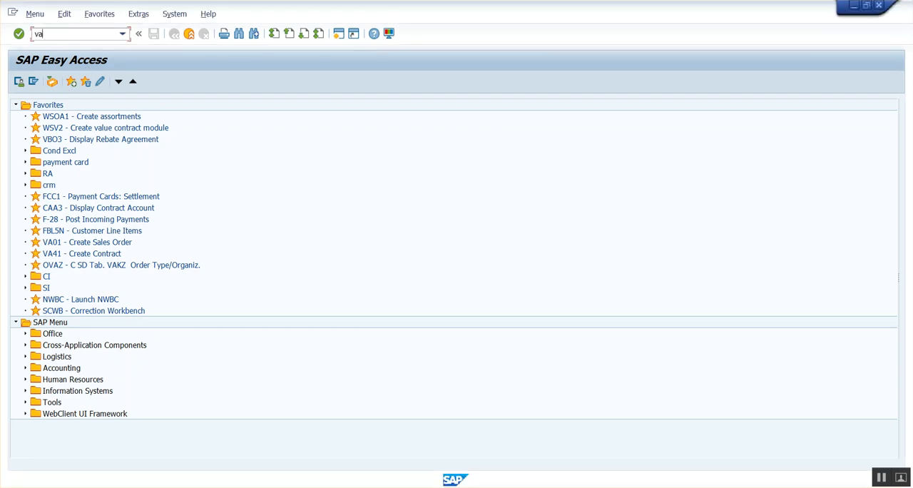
key(Return)
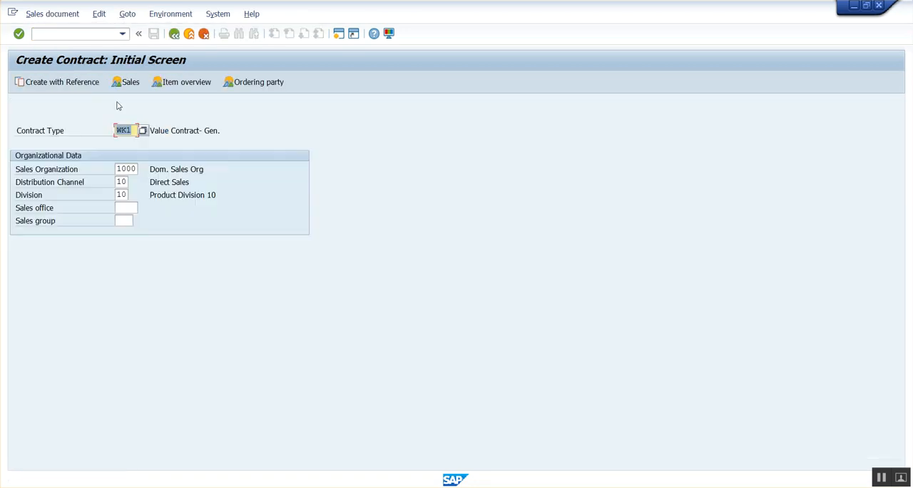
click(160, 135)
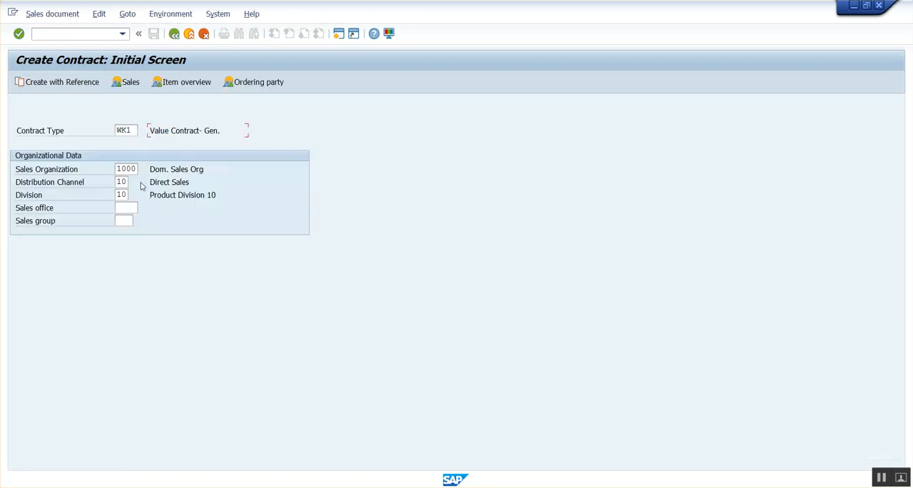
click(131, 134)
key(Return)
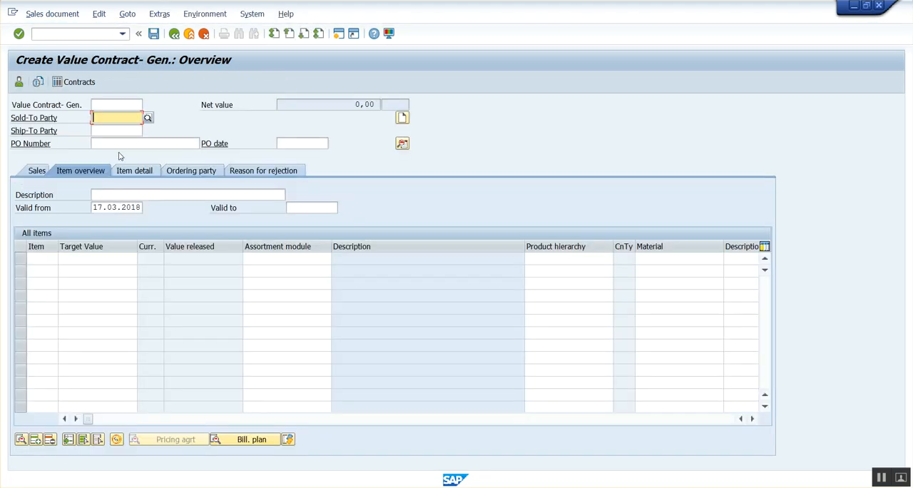
Step: Enter the sold-to customer number and the PO number in the value contract header
text(491000)
key(Return)
click(113, 145)
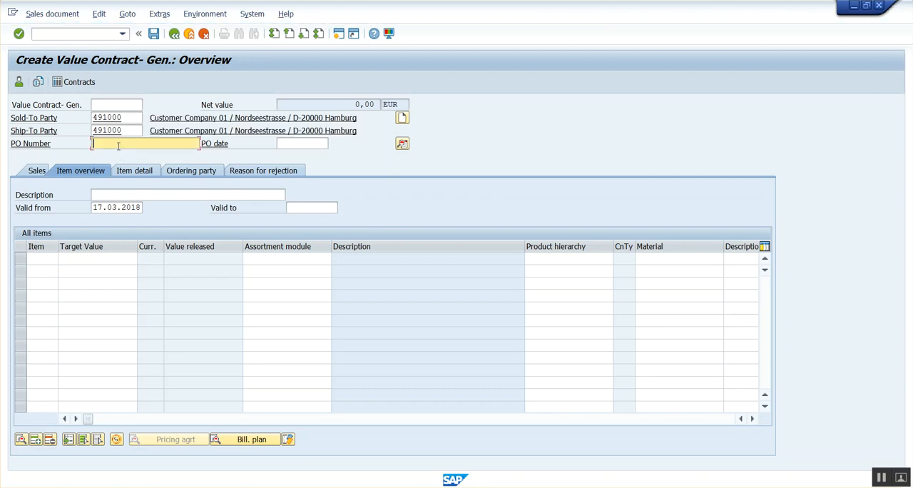
text(test)
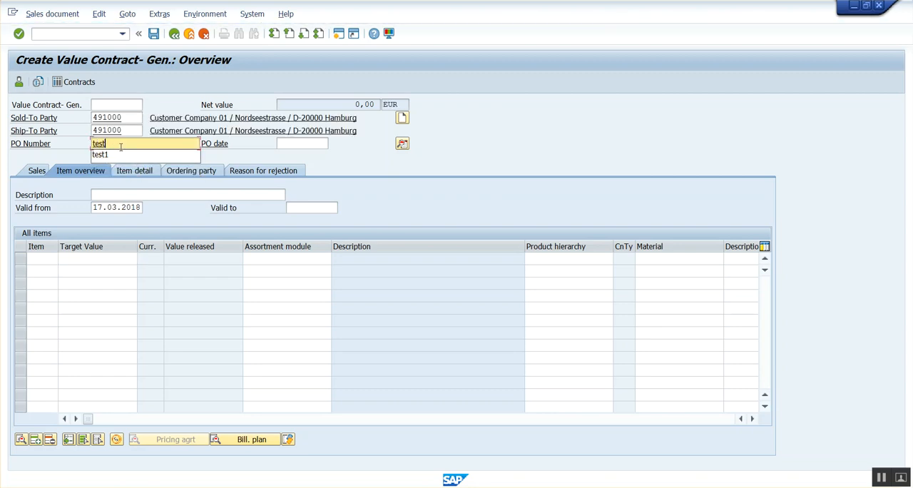
text(-01)
key(Return)
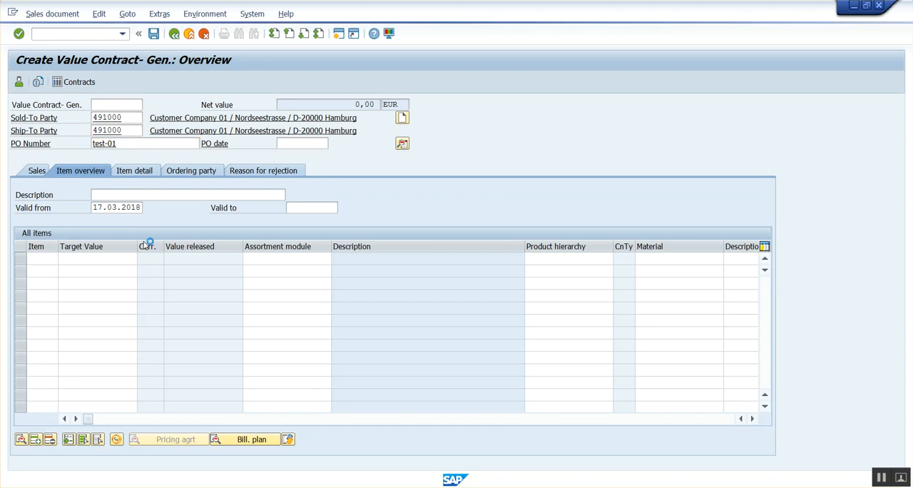
Step: Set the contract's valid-to date to 16.04.2018
click(298, 206)
click(305, 209)
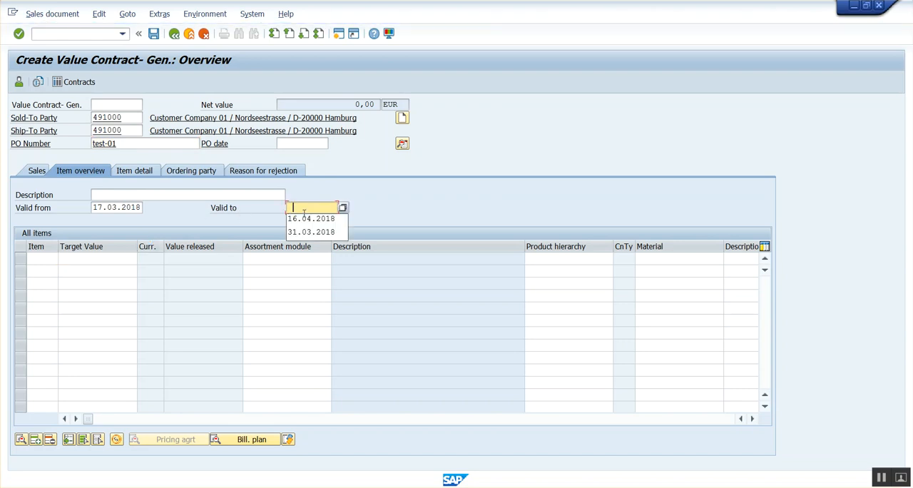
click(317, 220)
key(Return)
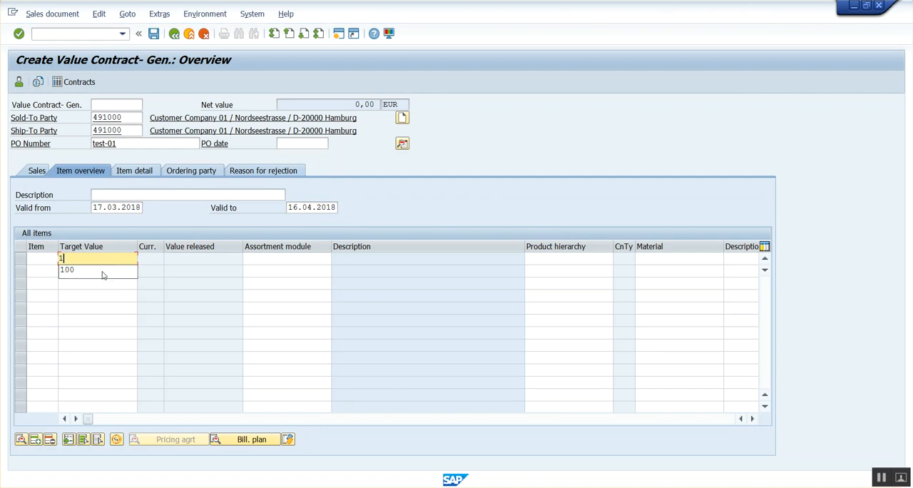
Step: Add a contract item with target value 100 and material H11
text(1)
key(BackSpace)
text(1)
click(102, 271)
key(Tab)
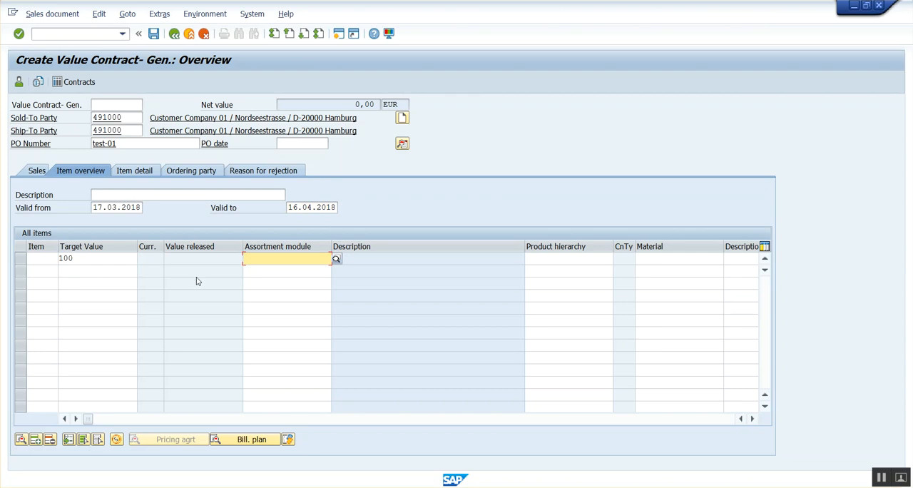
key(Tab)
key(Tab)
text(h11)
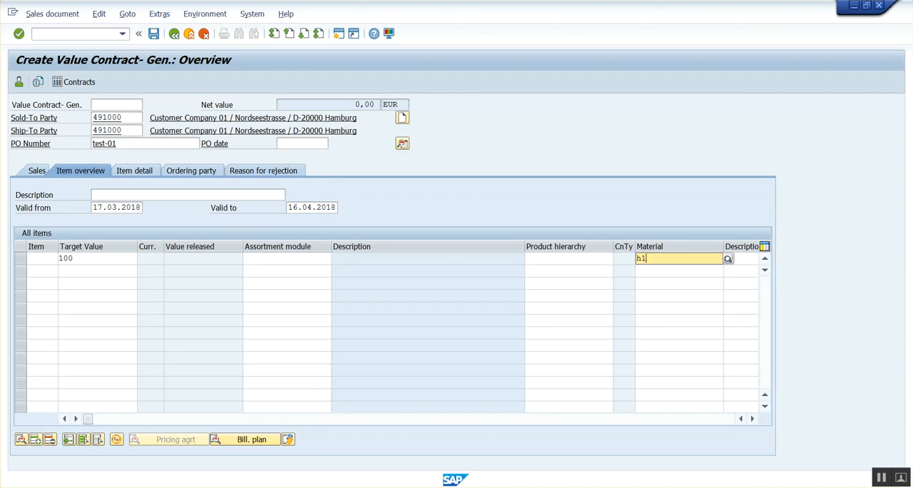
key(Return)
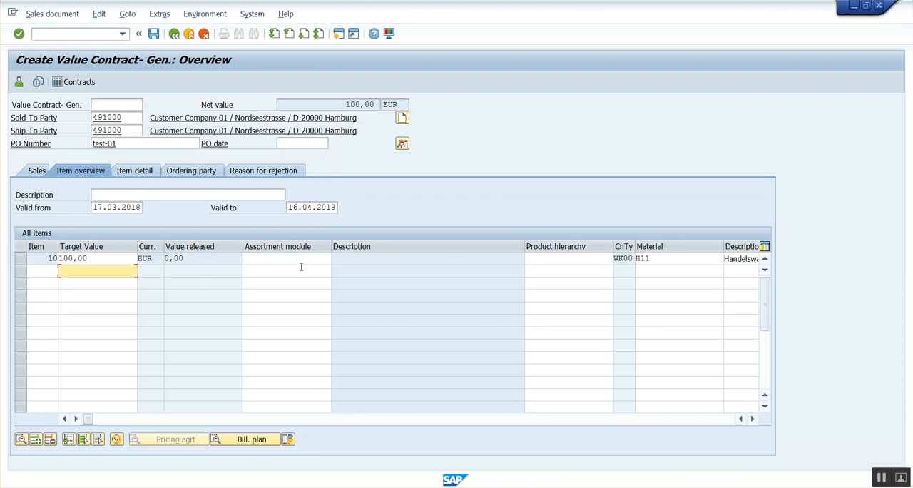
Step: Check the item's material and target value, and save the value contract
click(665, 261)
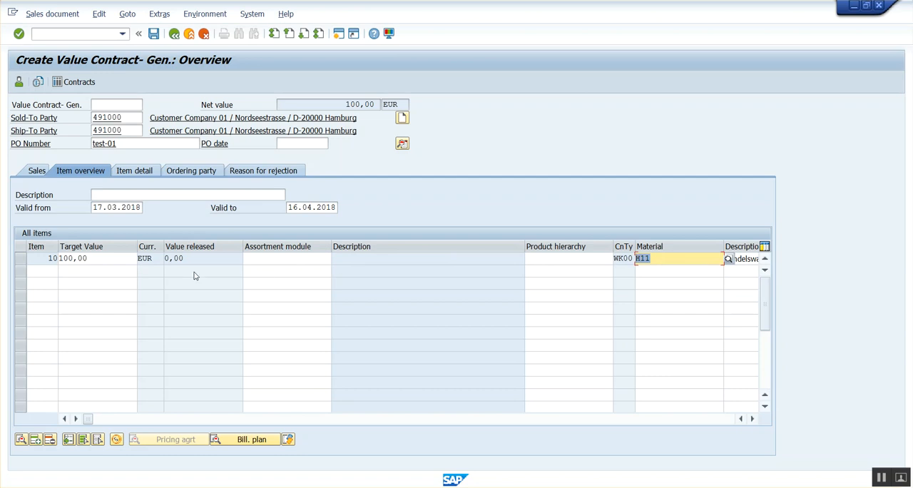
click(75, 258)
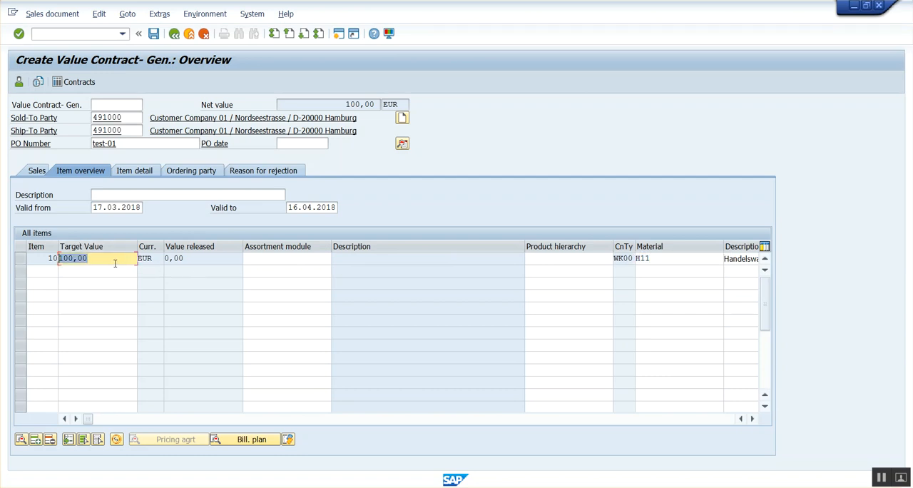
click(154, 35)
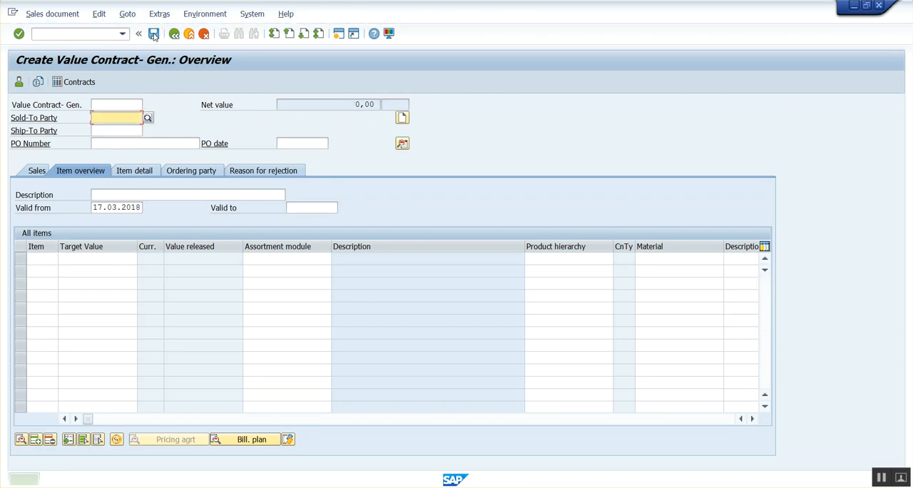
Step: Display the saved value contract and check the released value of its item
click(53, 14)
click(71, 59)
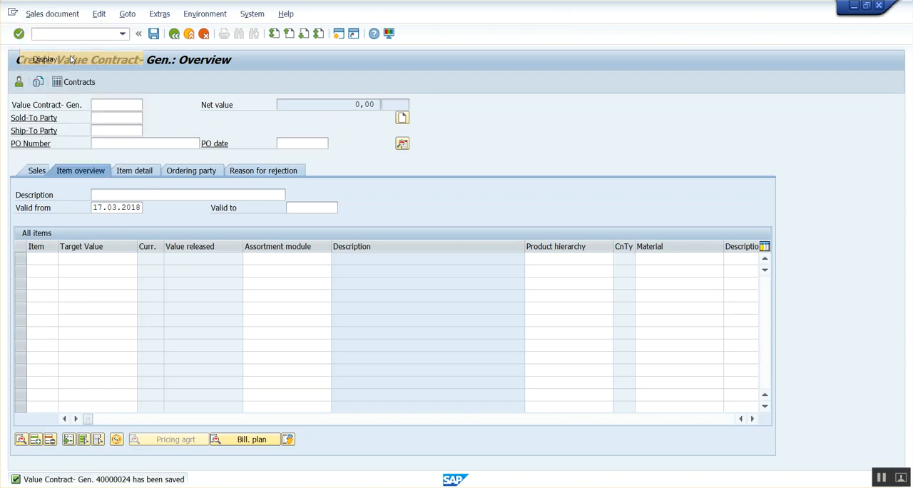
click(77, 80)
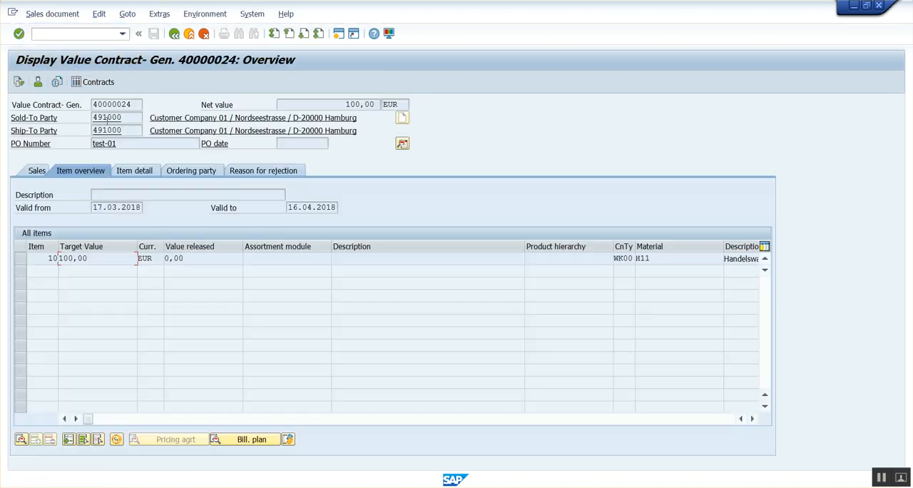
drag(198, 262, 174, 261)
click(203, 259)
Step: Start a standard sales order of type OR with reference to the saved value contract, using its copied contract number
key(Return)
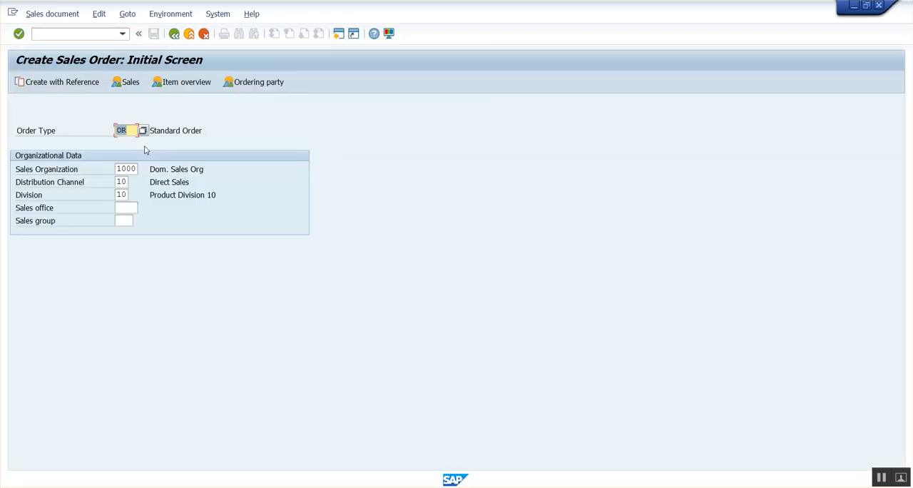
click(74, 84)
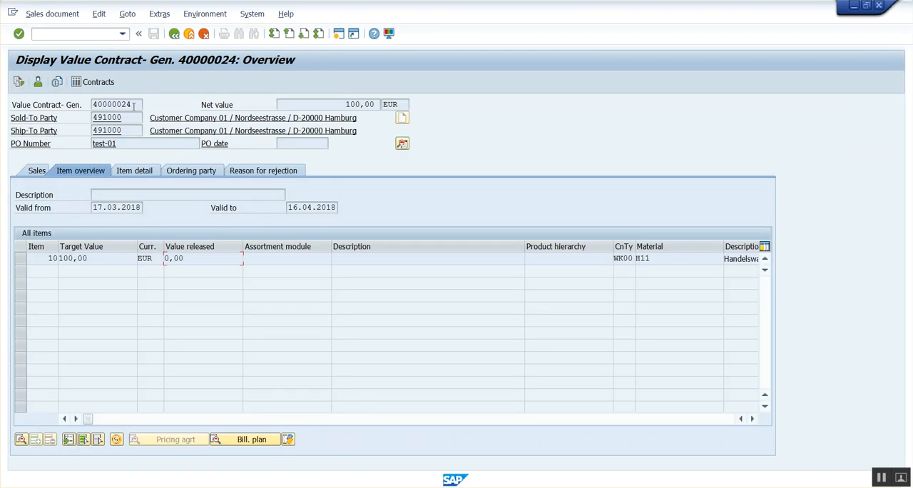
drag(133, 106, 58, 106)
key(ctrl+c)
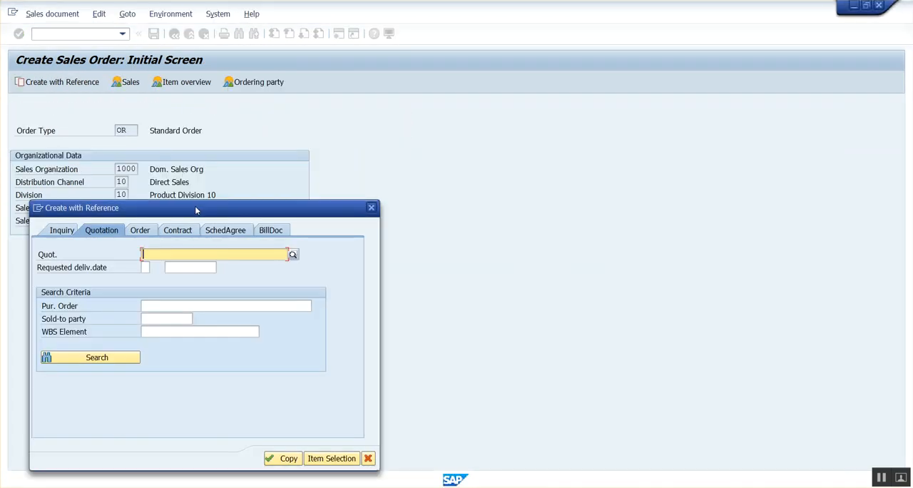
click(380, 144)
key(ctrl+v)
key(Return)
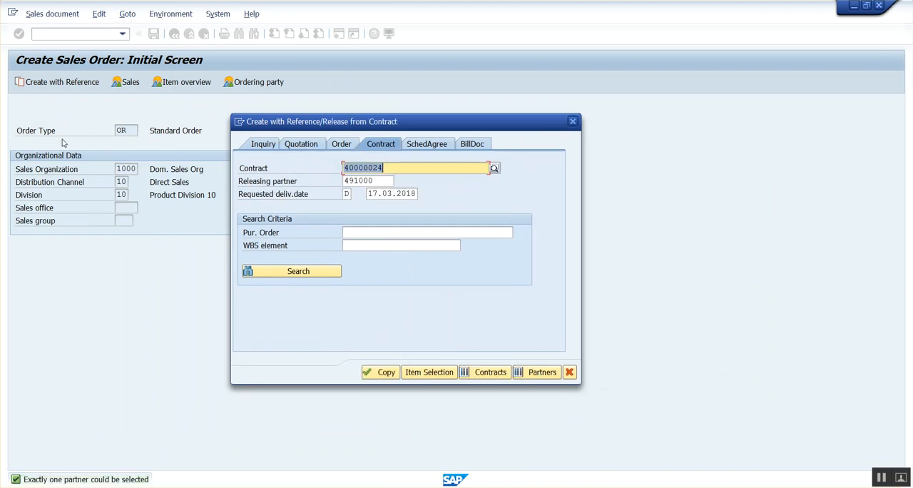
click(382, 380)
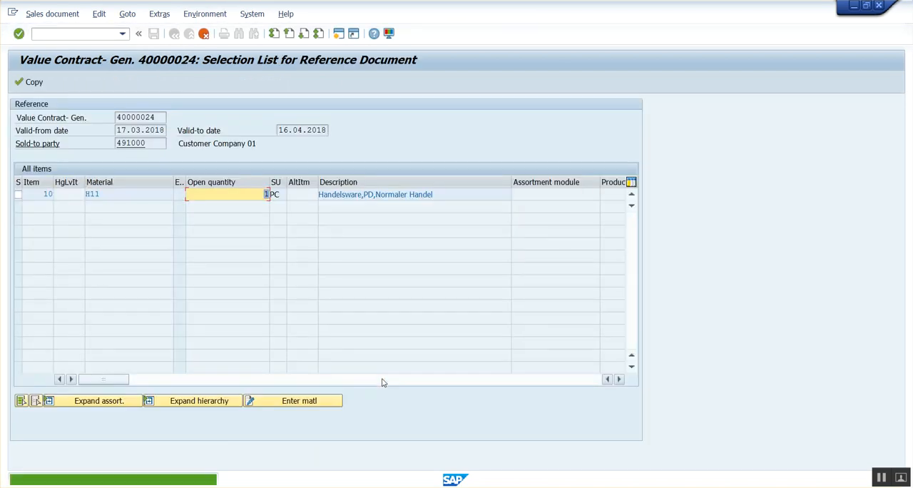
Step: Enter material H11 with order quantity 5 for the contract item and copy it into the sales order
click(301, 401)
text(h11)
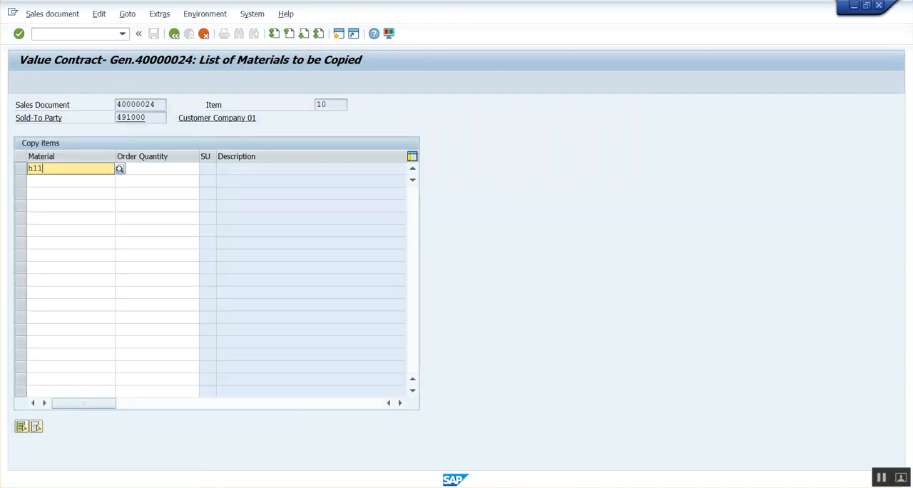
key(Tab)
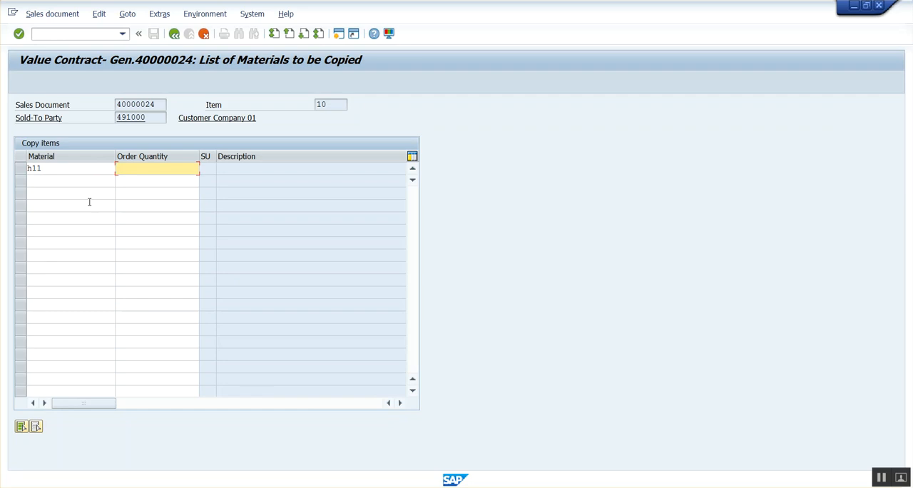
text(5)
key(Return)
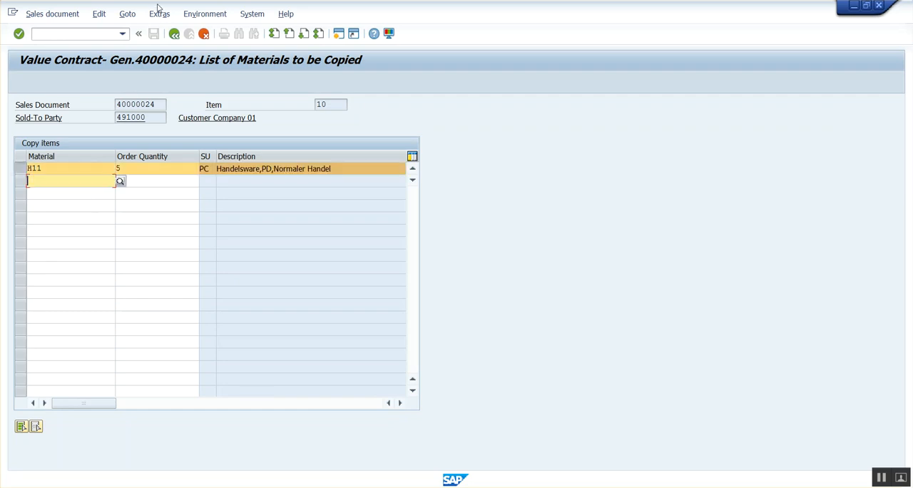
click(174, 34)
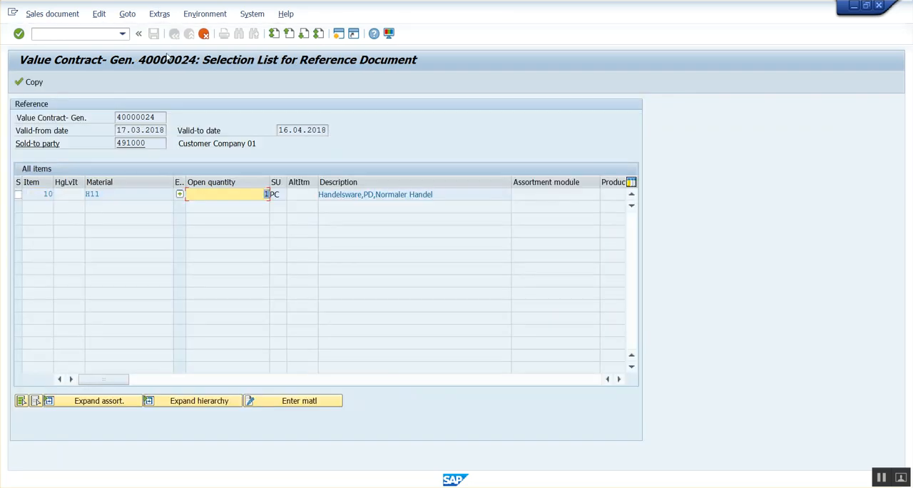
click(31, 83)
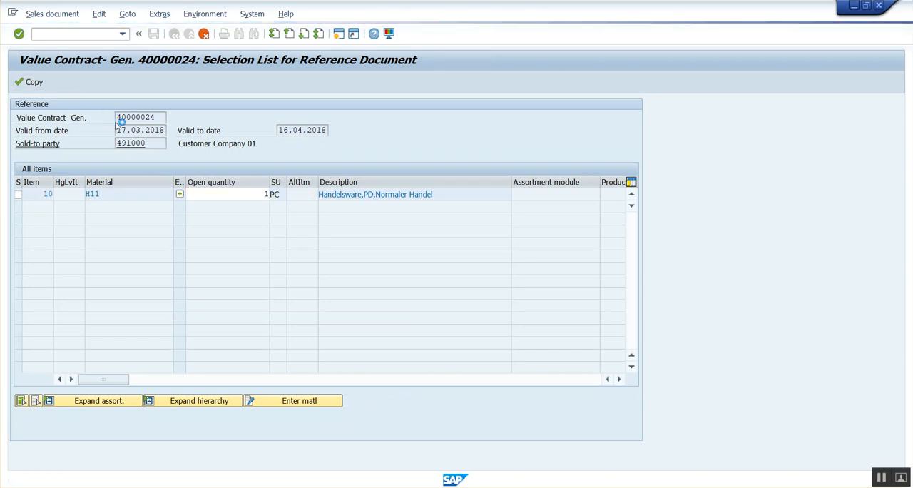
Step: Enter the PO number in the standard order and save the order
click(118, 144)
text(po-01)
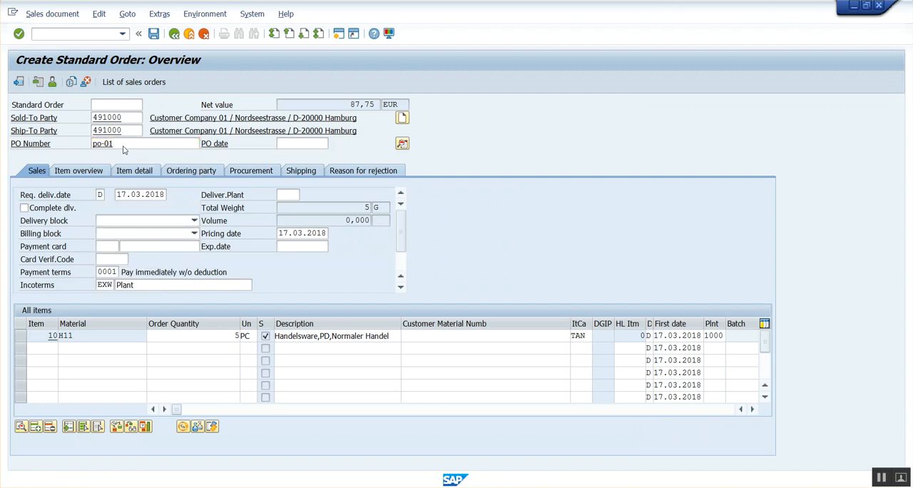
key(Return)
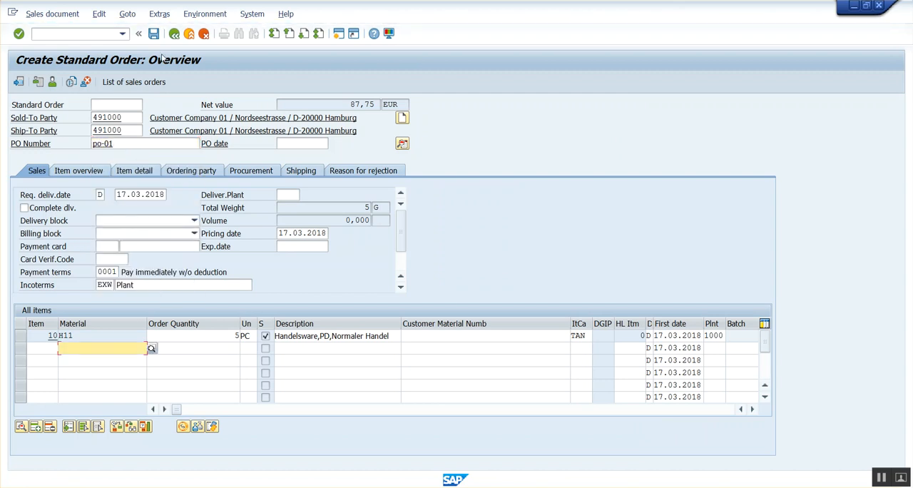
click(154, 34)
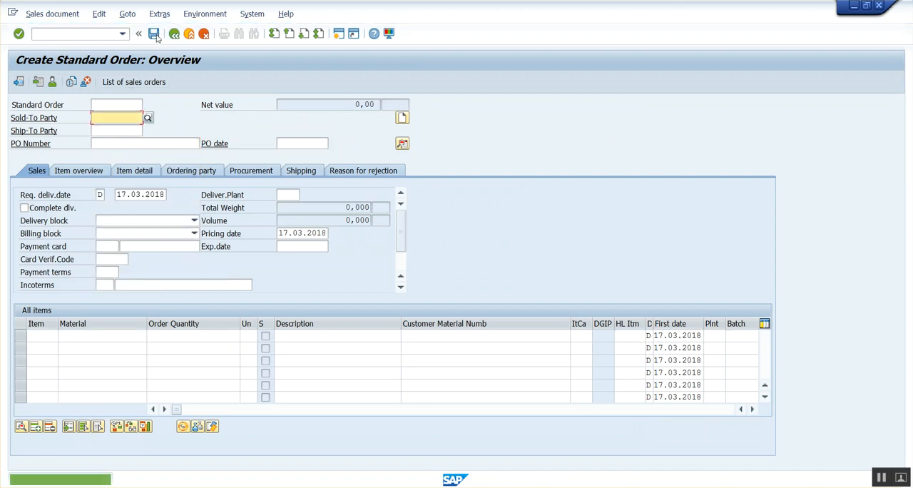
Step: Display the standard order that was just saved
click(52, 14)
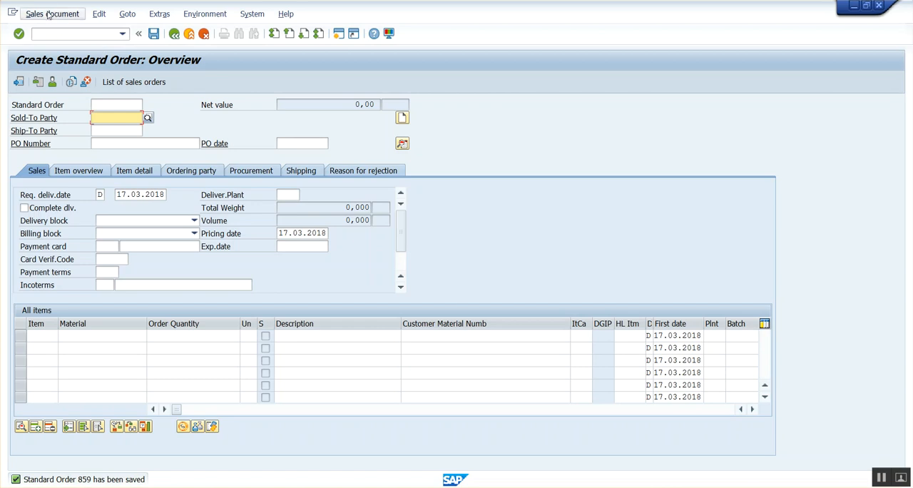
click(57, 60)
key(Return)
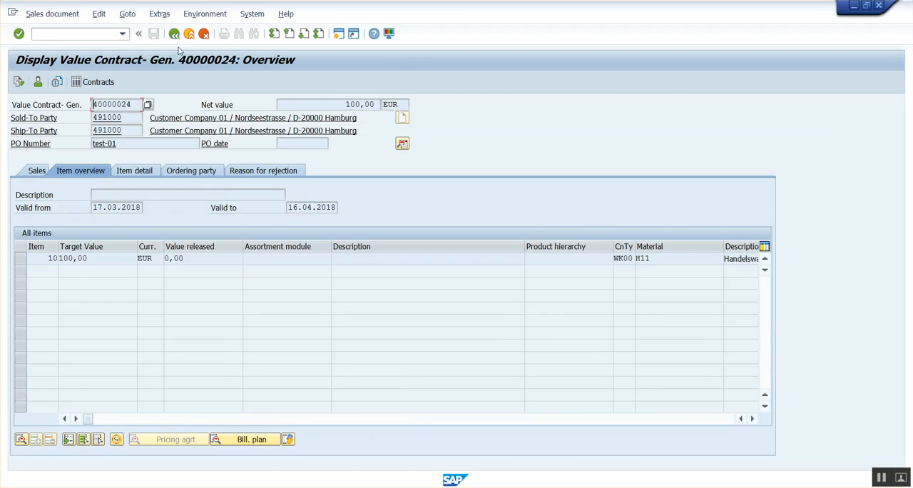
Step: Redisplay the value contract and examine its document flow for the contract and order values
click(174, 34)
key(Return)
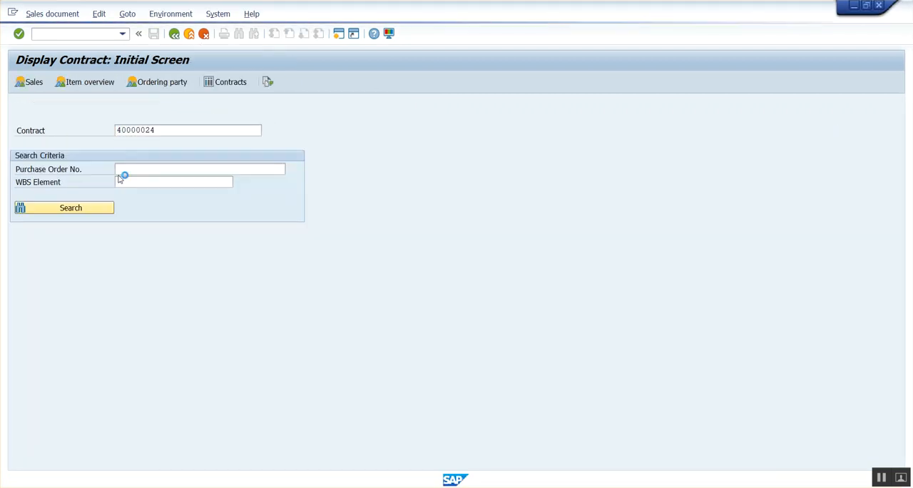
click(19, 81)
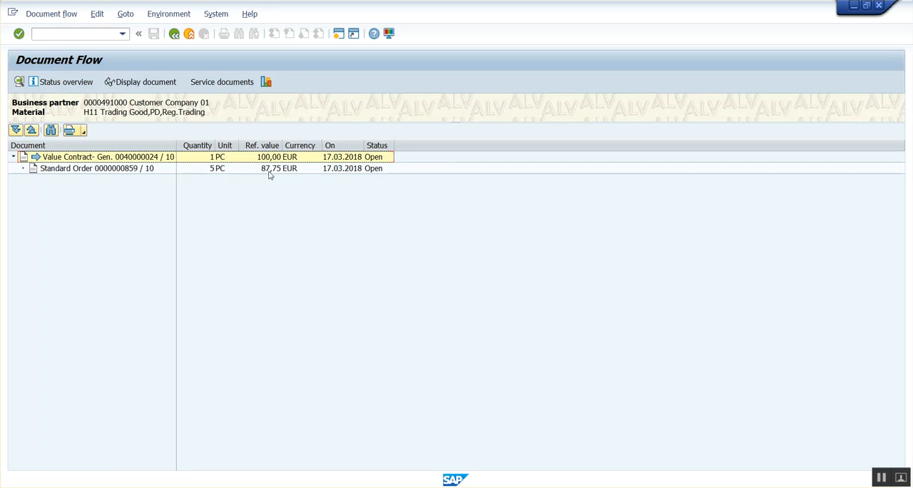
click(174, 34)
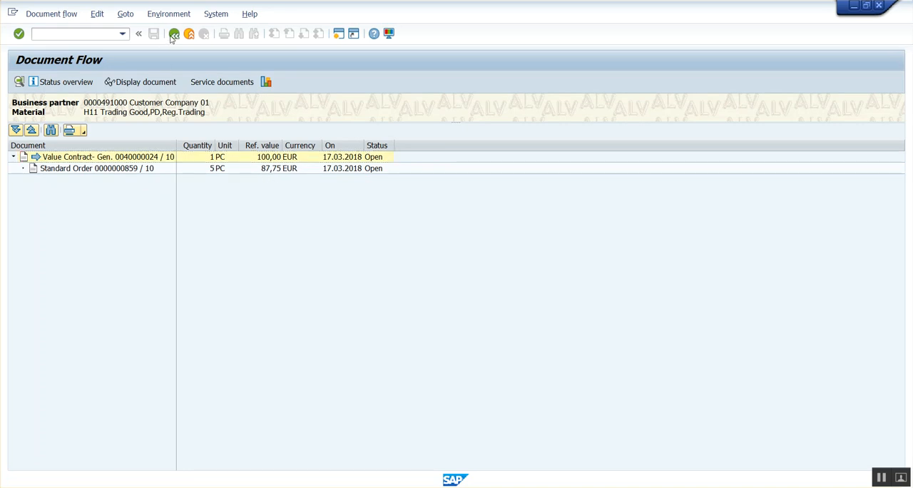
Step: Leave the displayed sales order in the other session and start transaction VA01 to create another sales order
drag(195, 261, 147, 262)
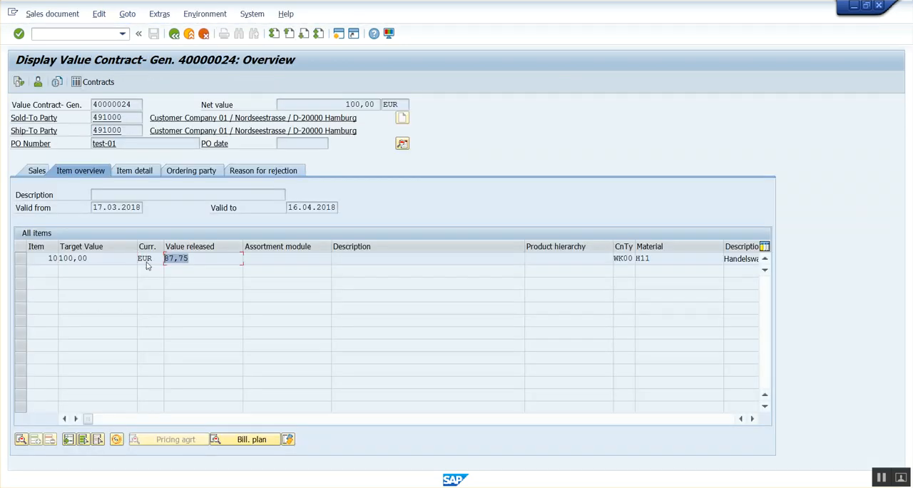
key(alt+Tab)
key(alt+Tab)
key(alt+Tab)
click(173, 34)
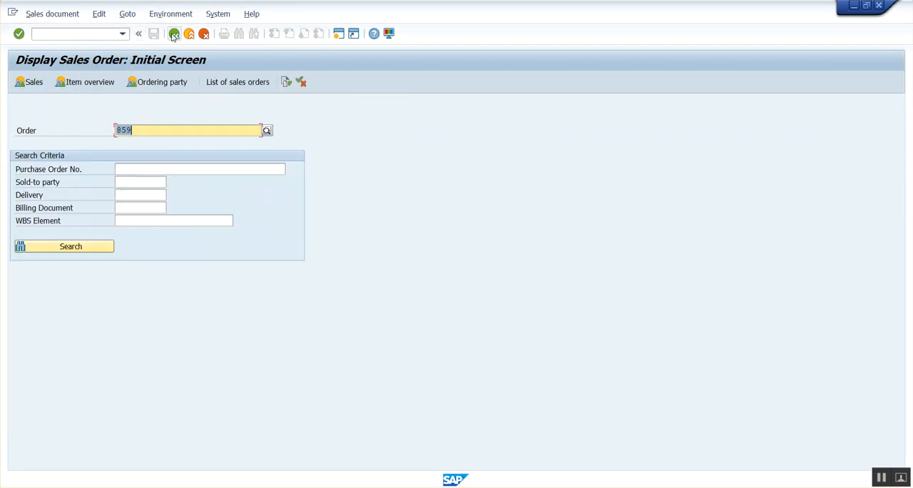
click(173, 33)
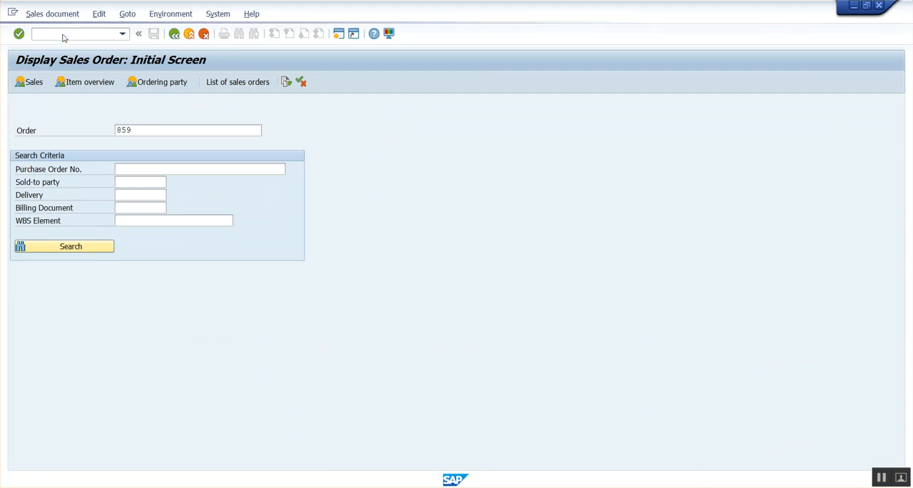
text(va01)
key(Return)
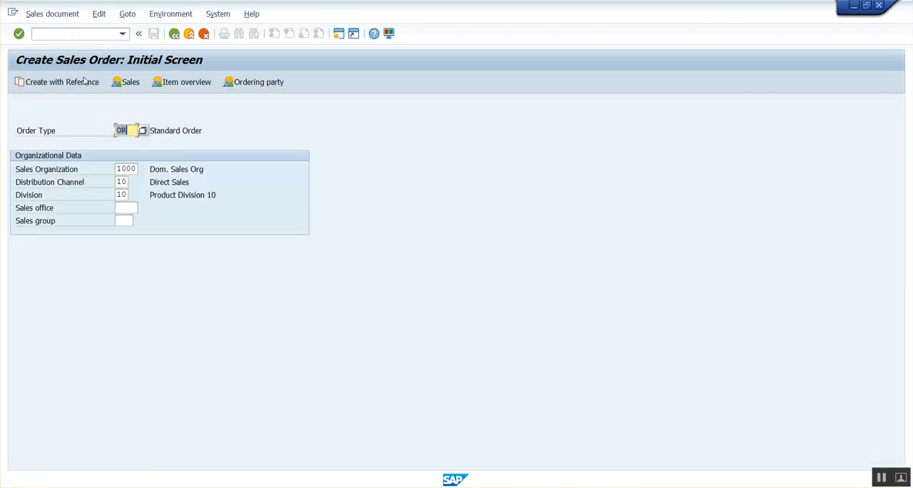
Step: Create the standard order with reference to the most recent value contract and bring up its item selection list
click(82, 82)
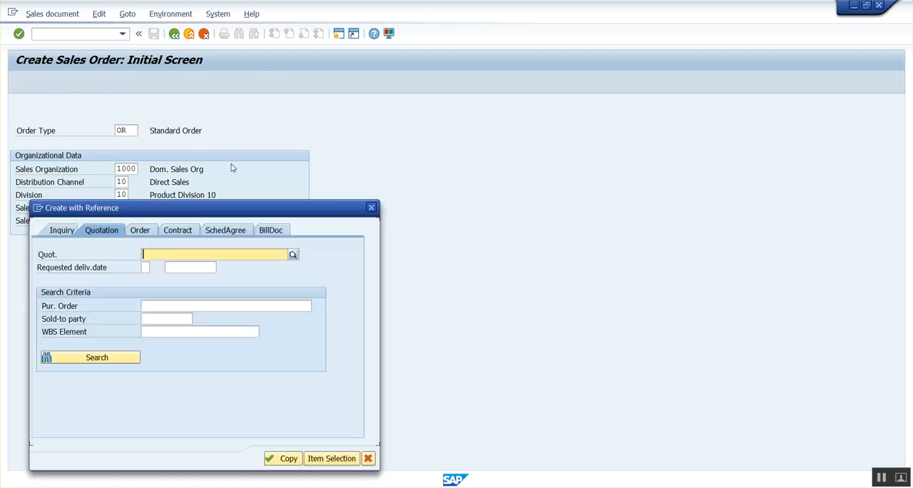
click(183, 234)
click(193, 252)
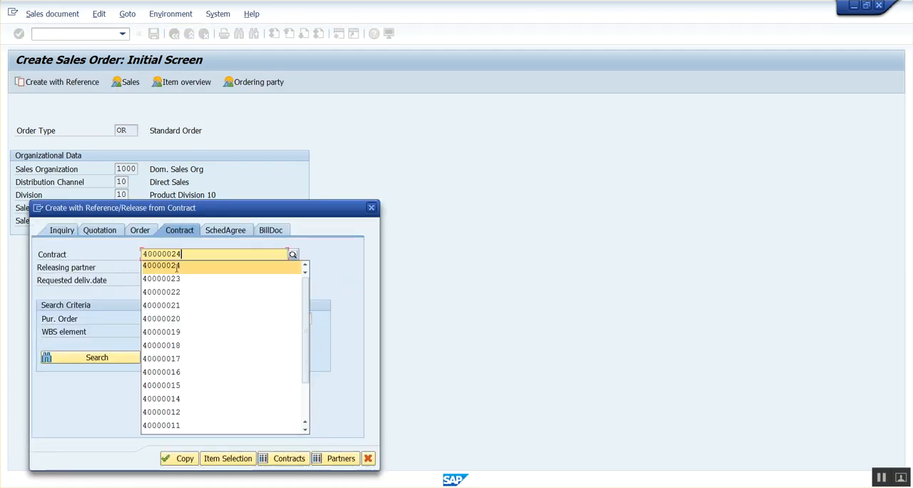
click(177, 266)
key(Return)
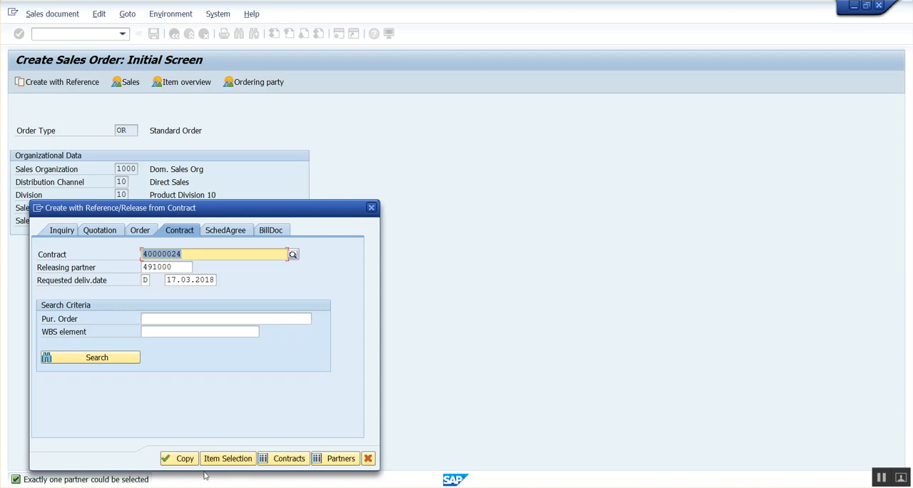
click(185, 458)
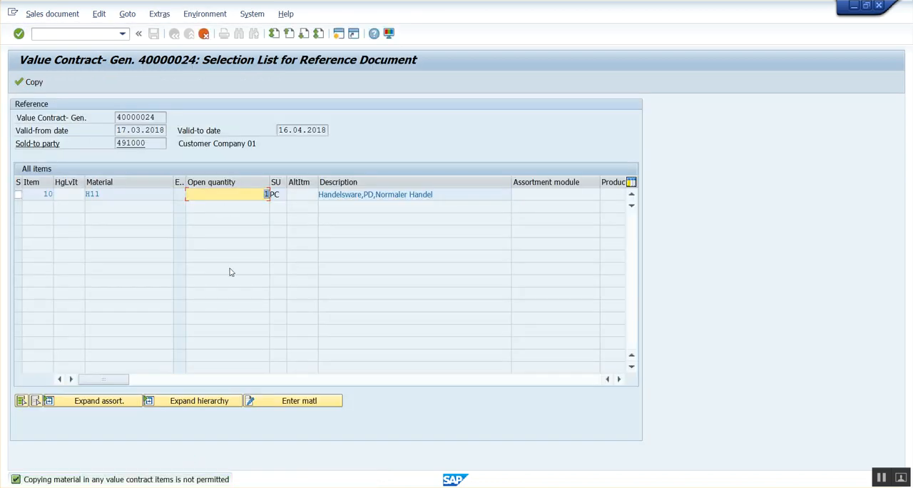
Step: Enter material H11 with order quantity 4 for the contract item and copy it into the sales order
click(293, 400)
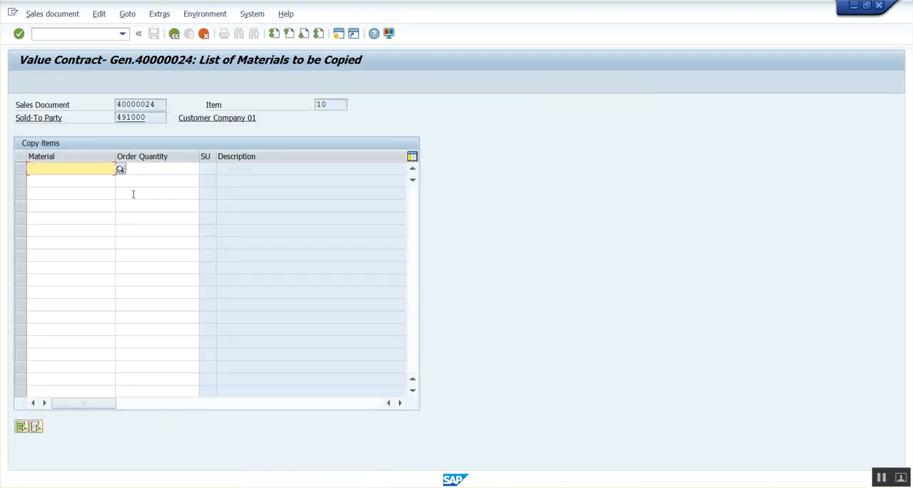
text(h11)
key(Tab)
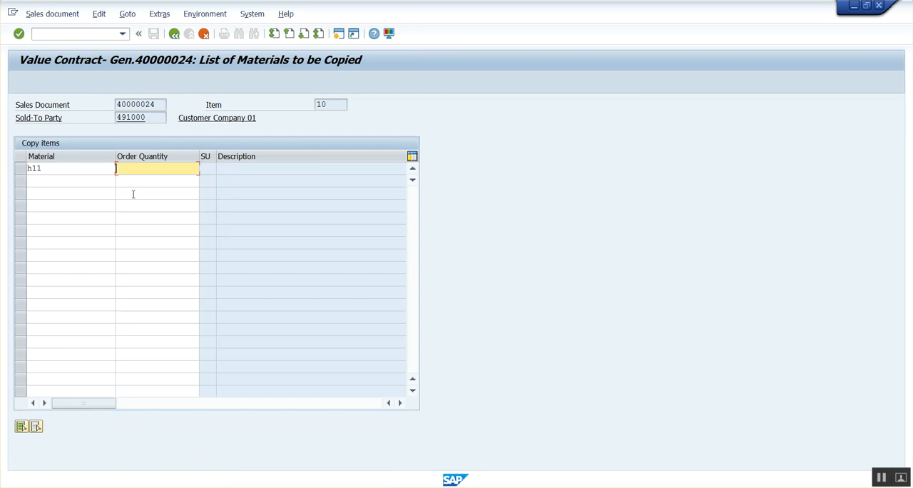
key(Return)
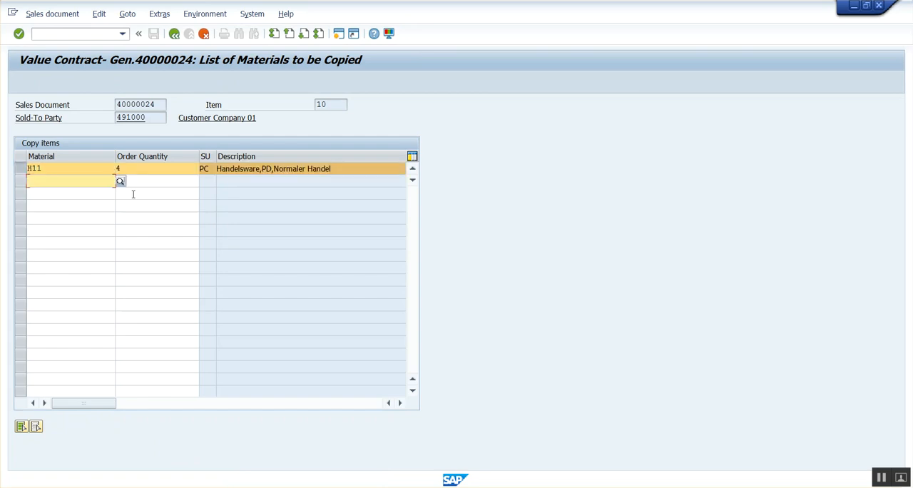
click(174, 34)
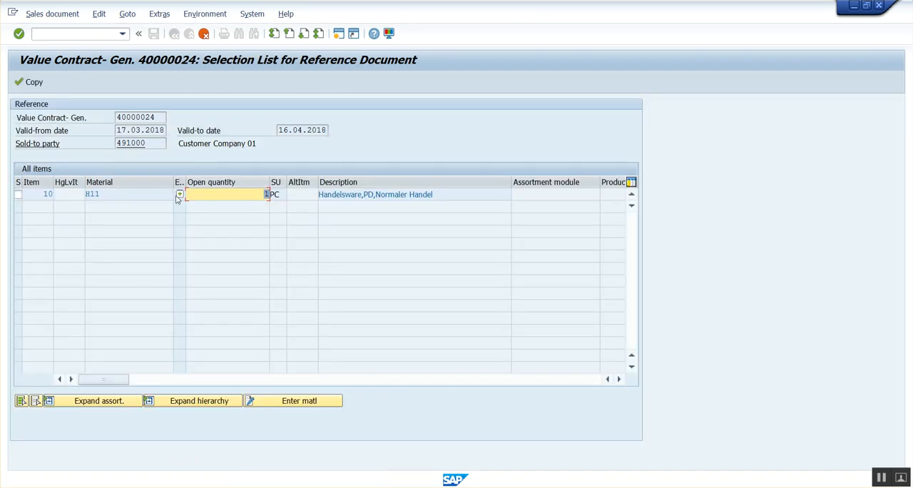
drag(184, 179, 224, 179)
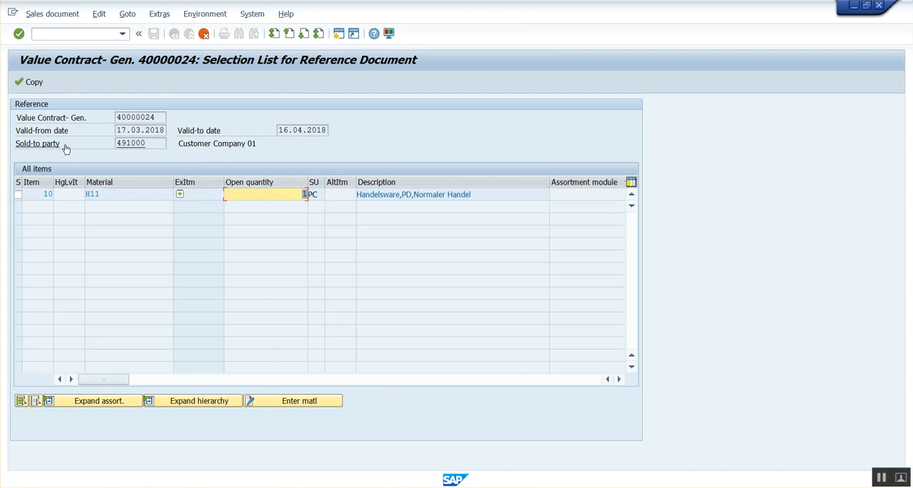
click(32, 86)
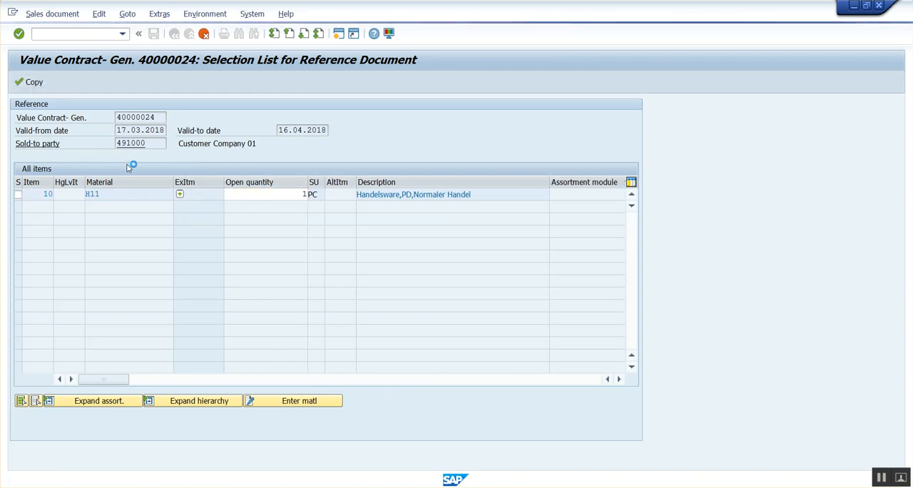
Step: Fill in the PO number of the new standard order and save it
click(114, 144)
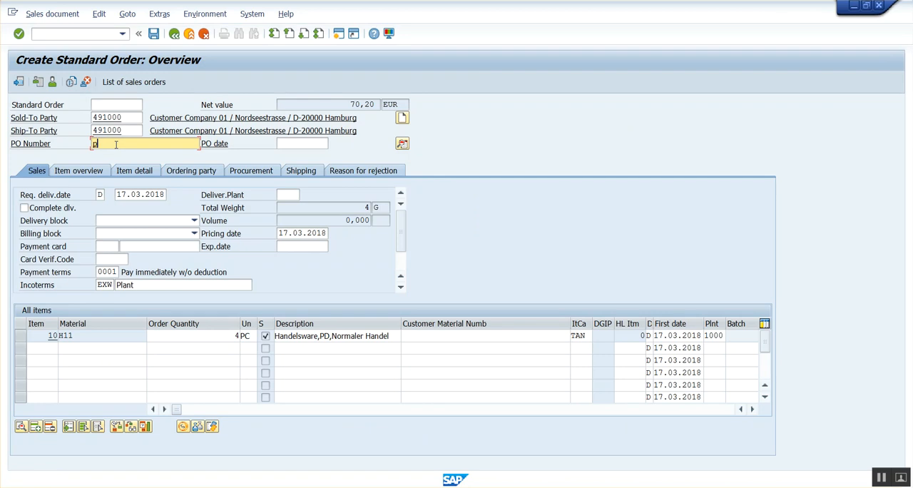
text(po-02)
key(Return)
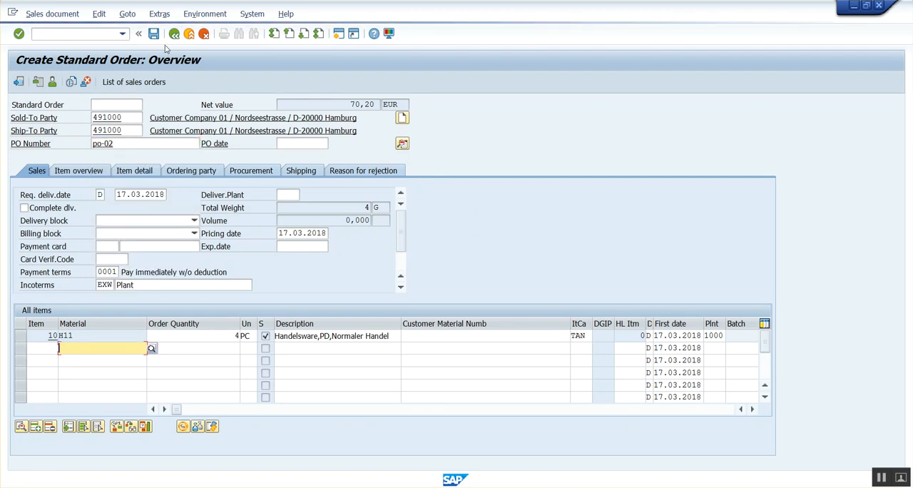
click(153, 34)
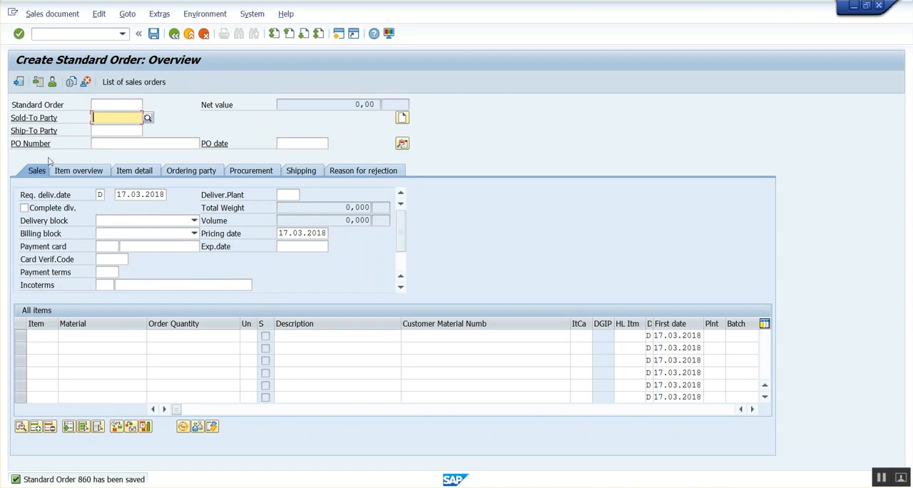
Step: Display the newly saved standard order for the 4-piece release
click(52, 13)
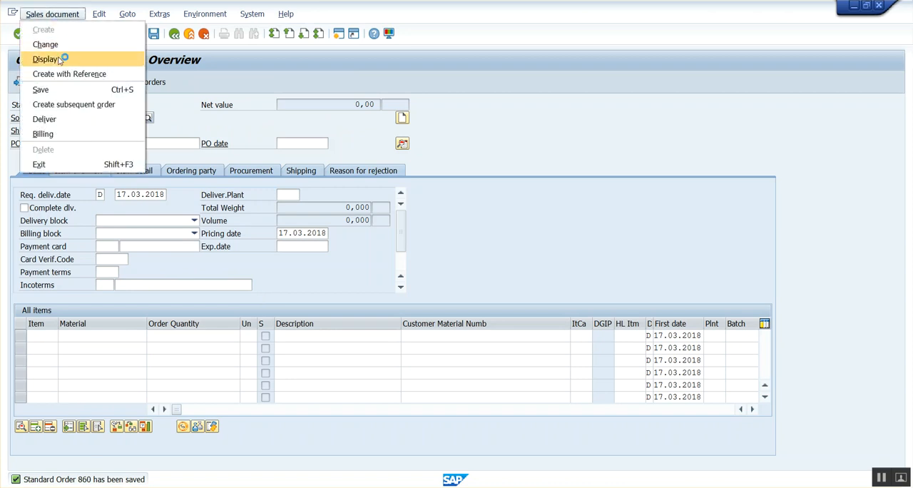
click(63, 59)
key(Return)
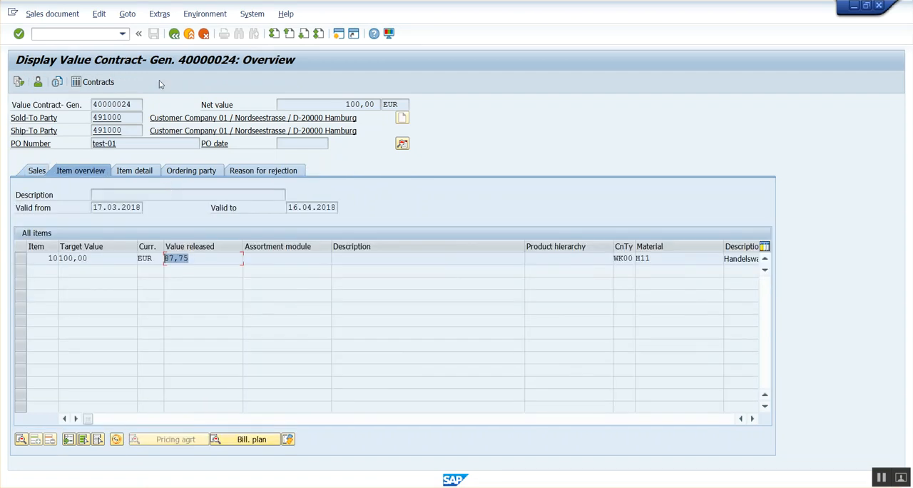
Step: Redisplay the value contract and compare its document flow and released value with the target value
click(174, 33)
key(Return)
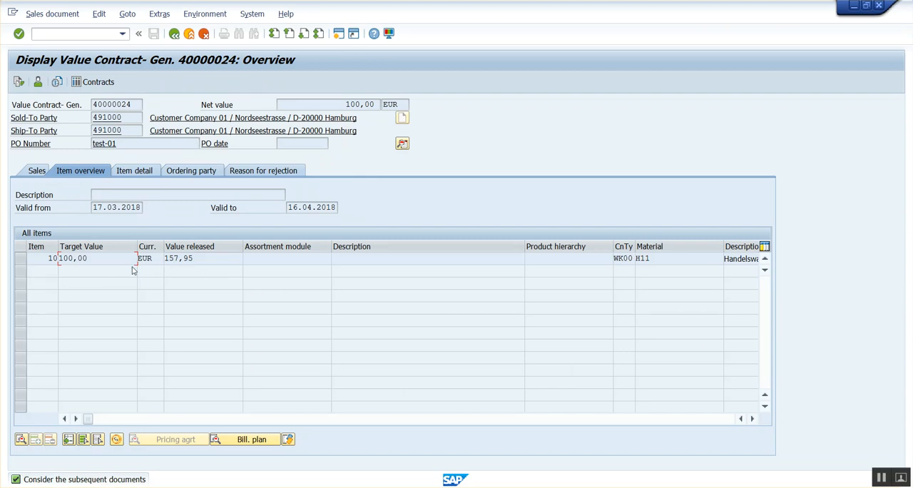
click(18, 82)
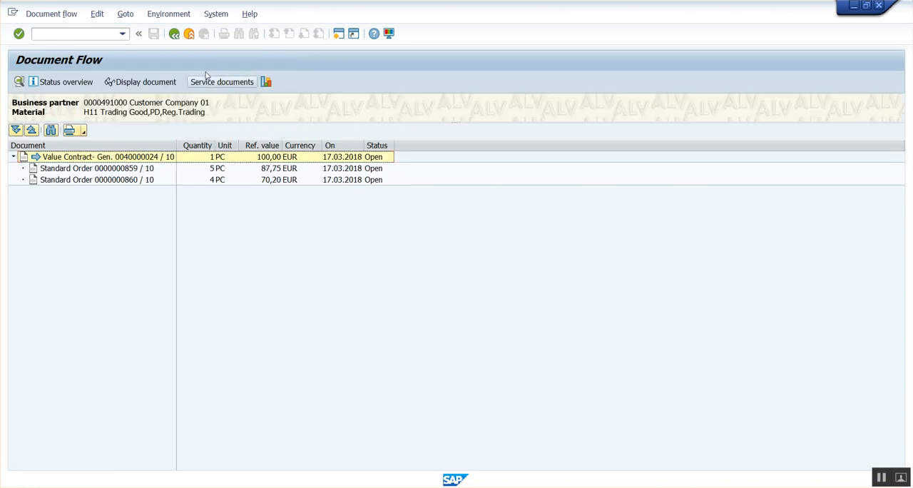
click(174, 33)
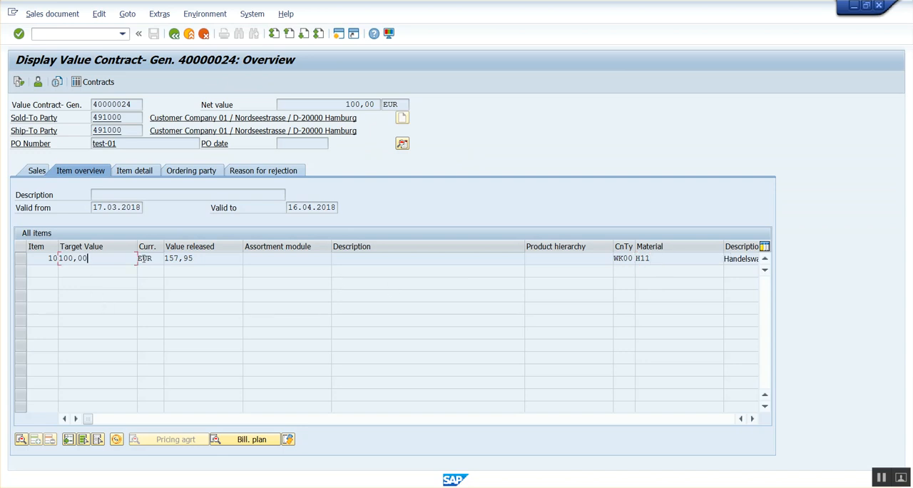
click(203, 258)
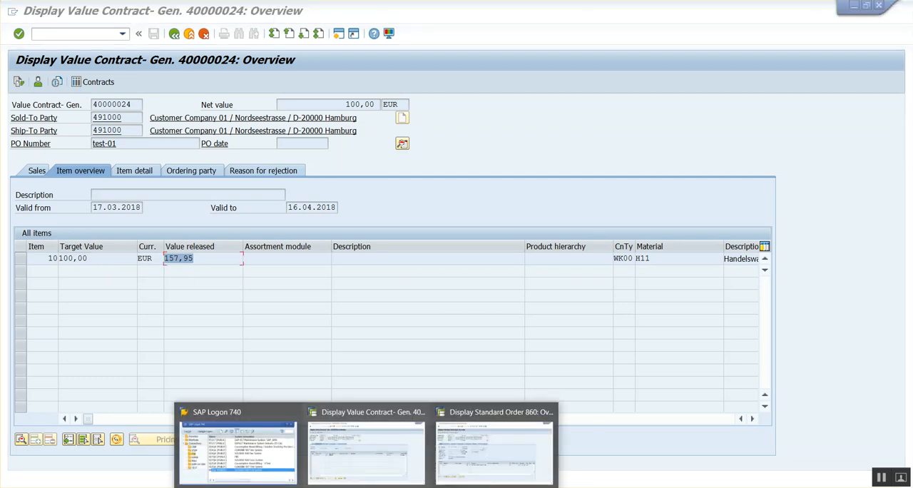
Step: Switch back to the standard order session, leave the order display and start transaction VA01 again
mouse_move(490, 454)
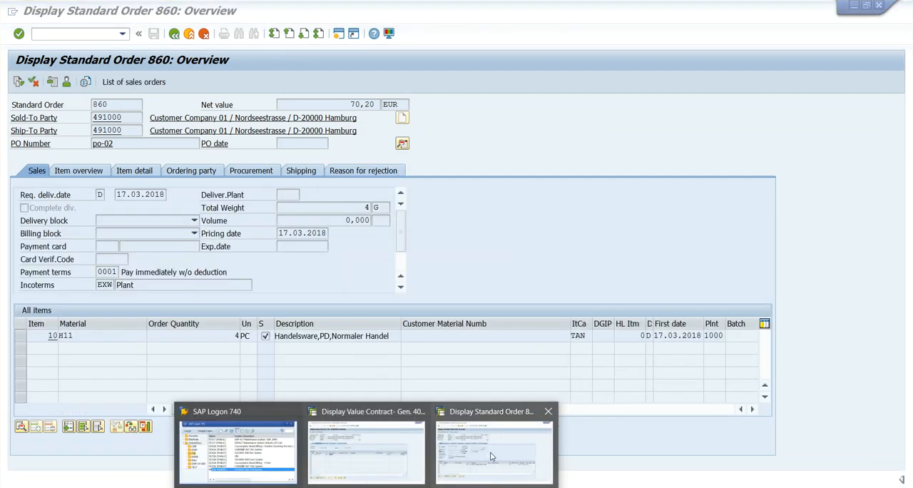
click(482, 428)
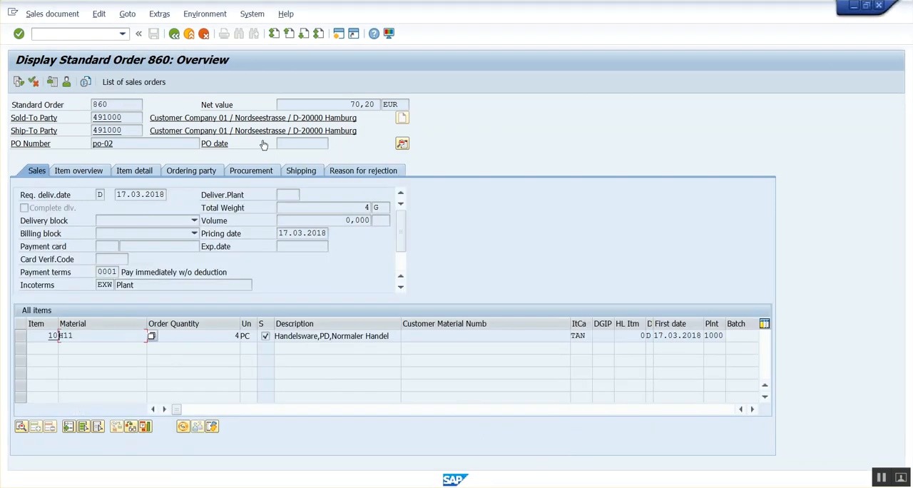
click(175, 33)
click(175, 34)
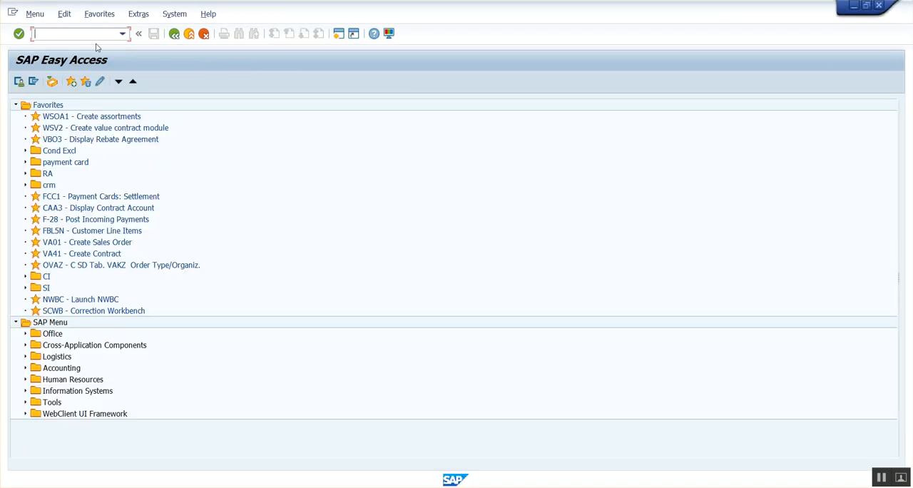
text(va)
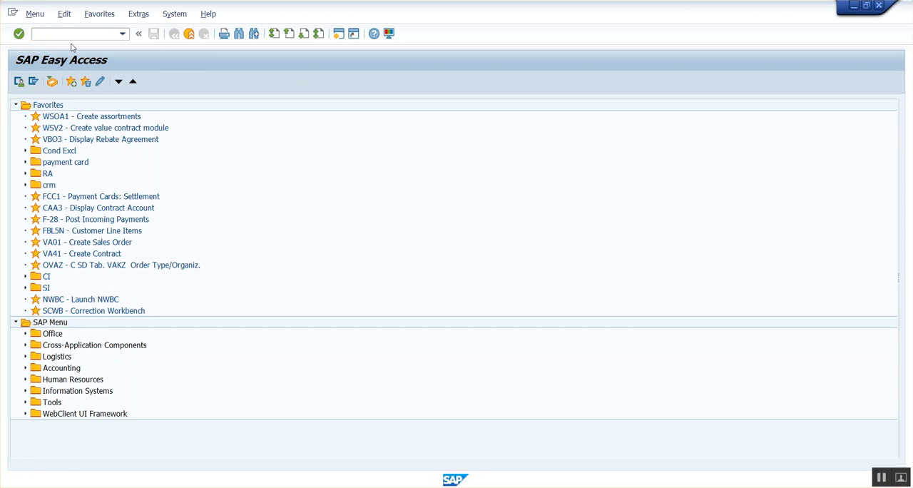
key(Return)
Step: Create a third standard order with reference to the same value contract and proceed to its item selection list
click(63, 82)
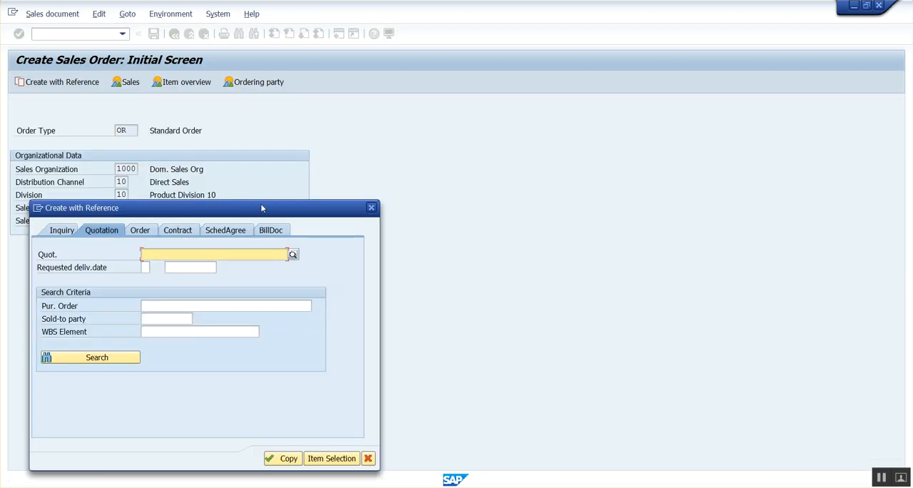
click(179, 229)
click(187, 254)
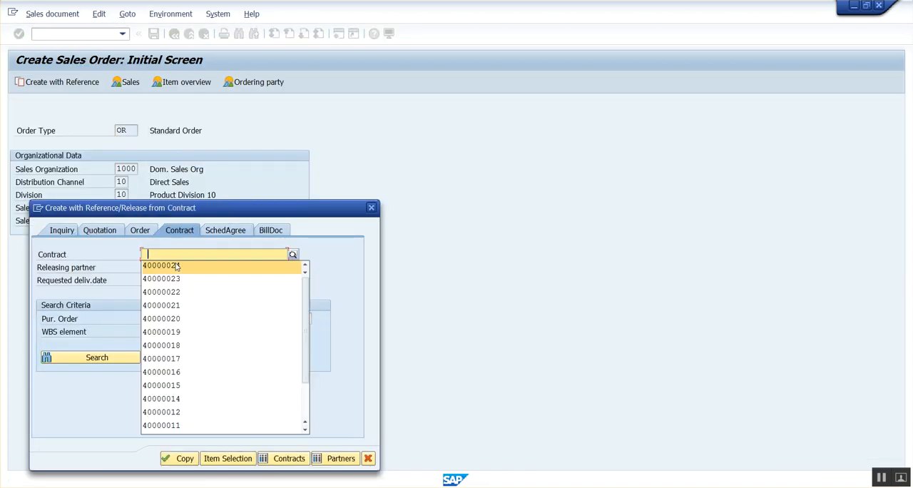
click(170, 266)
key(Return)
click(180, 458)
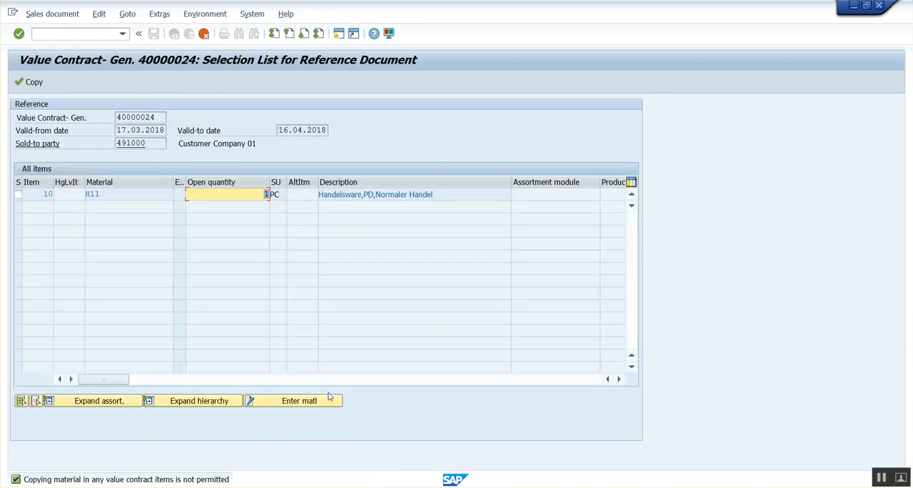
Step: Enter material H11 with order quantity 2 for the contract item and copy it into the third sales order
click(327, 400)
text(H11)
key(Tab)
text(1)
key(Return)
click(139, 167)
key(BackSpace)
text(2)
key(Return)
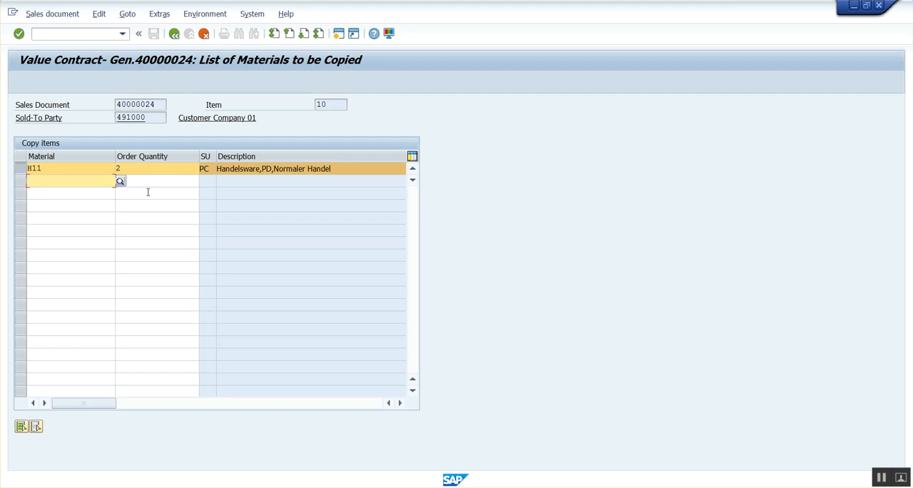
click(174, 33)
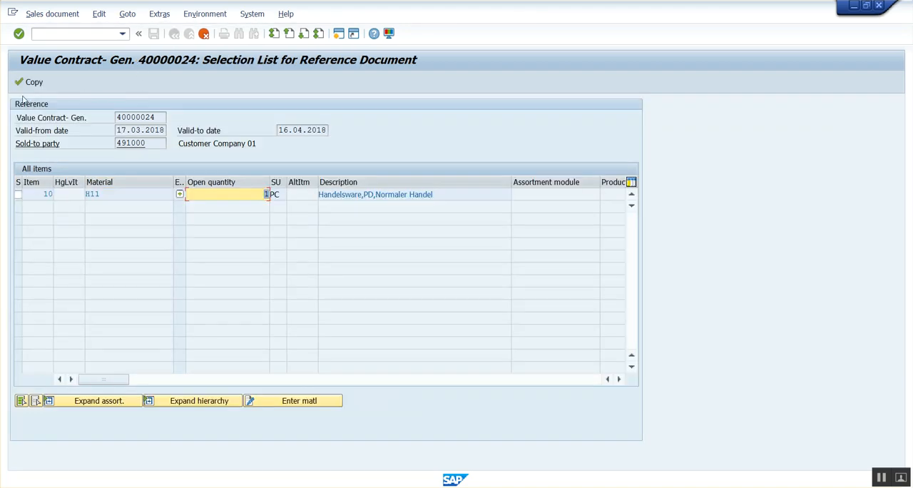
click(23, 86)
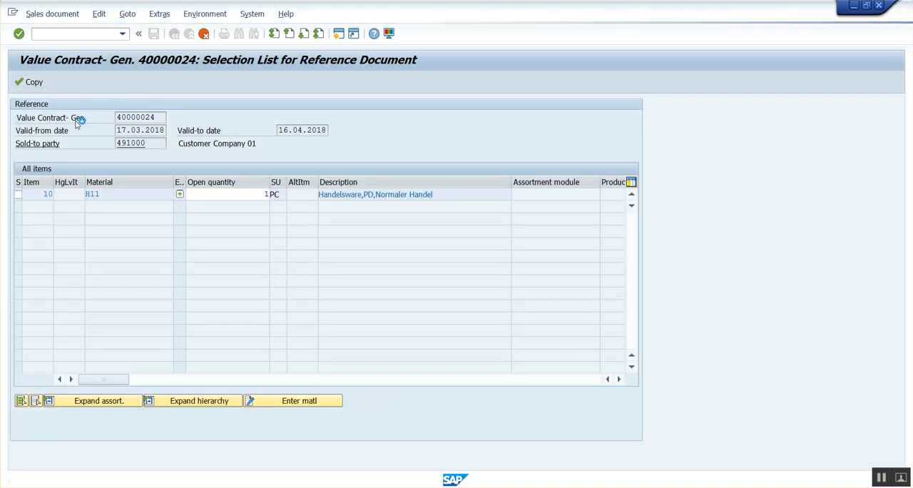
Step: Enter the PO number in the third standard order
click(118, 144)
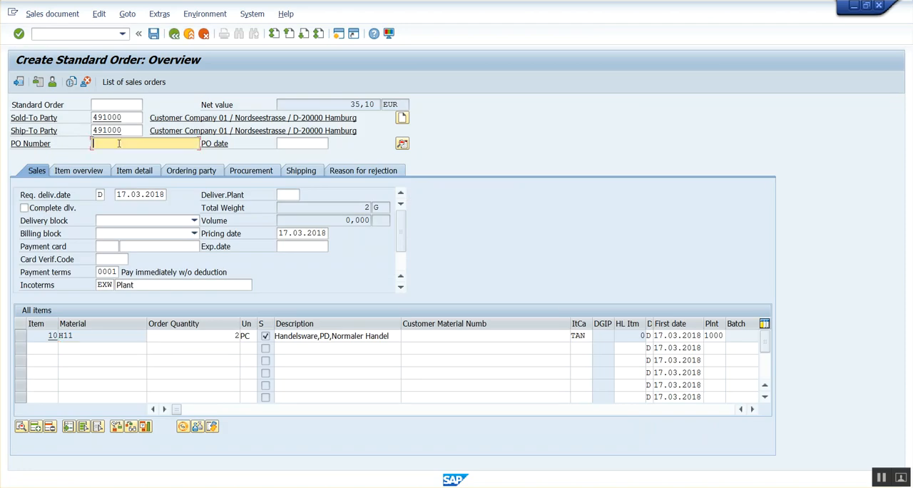
text(po-03)
key(Return)
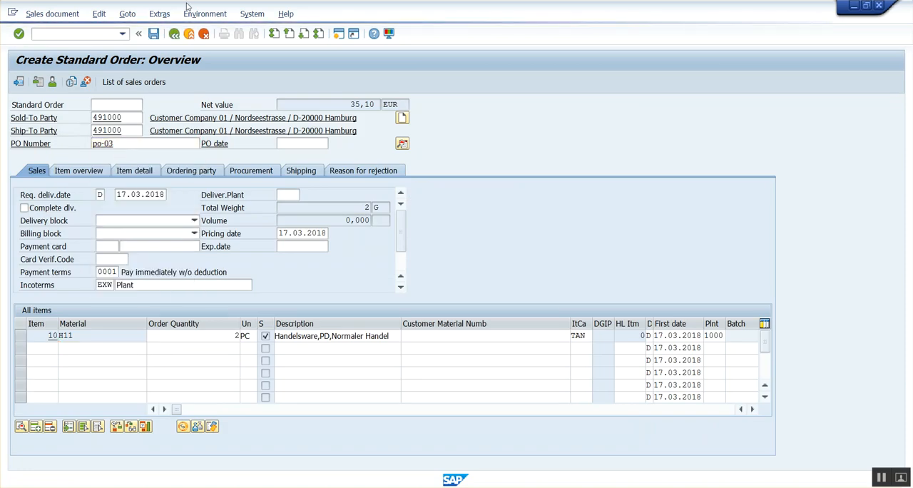
Step: Save the third standard order and redisplay the value contract to review its document flow
click(153, 34)
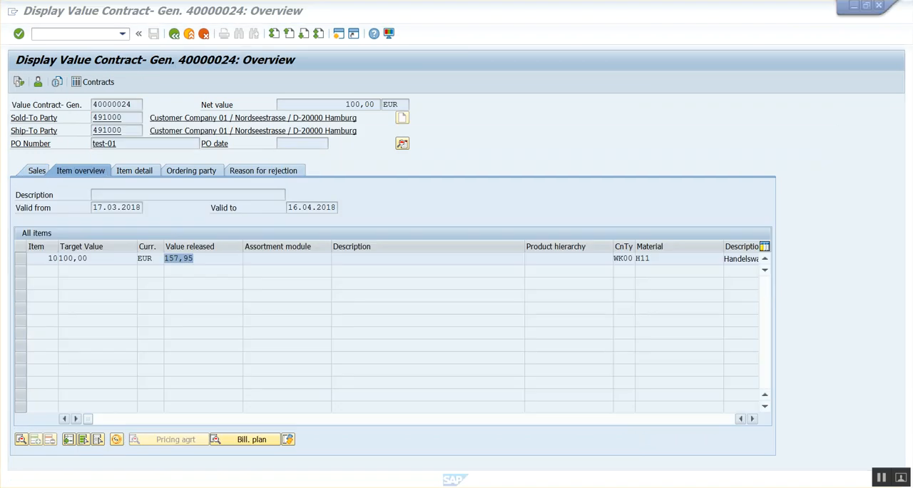
click(174, 33)
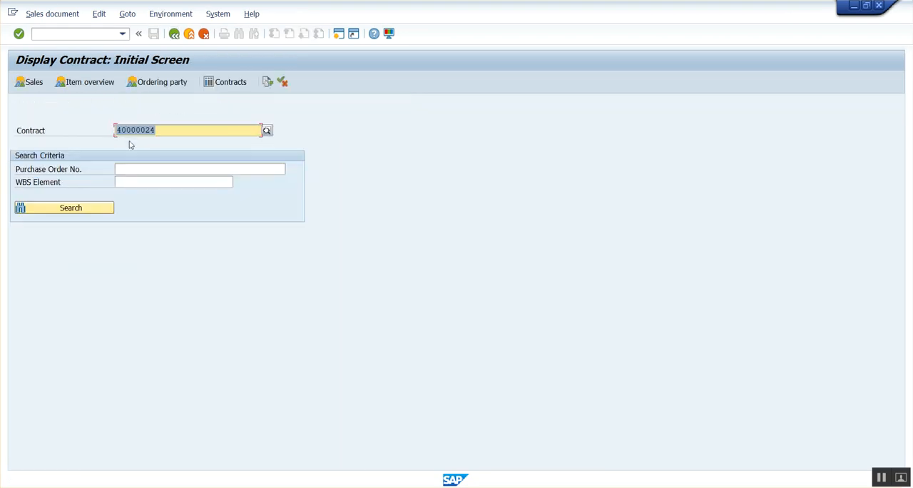
key(Return)
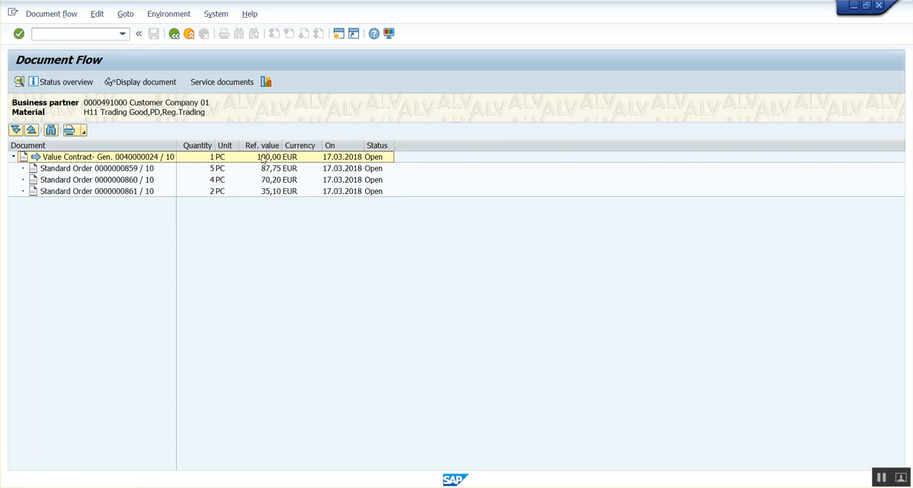
click(174, 36)
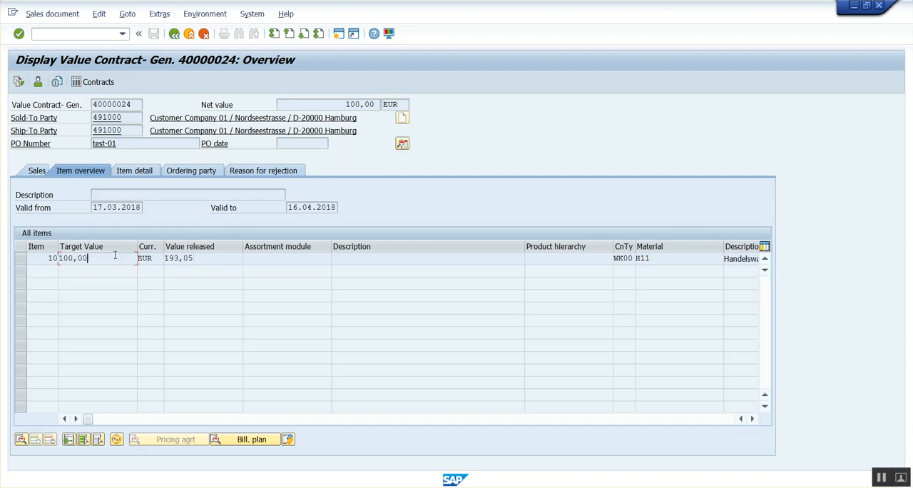
Step: Leave the value contract display and open the same contract in change mode
click(174, 33)
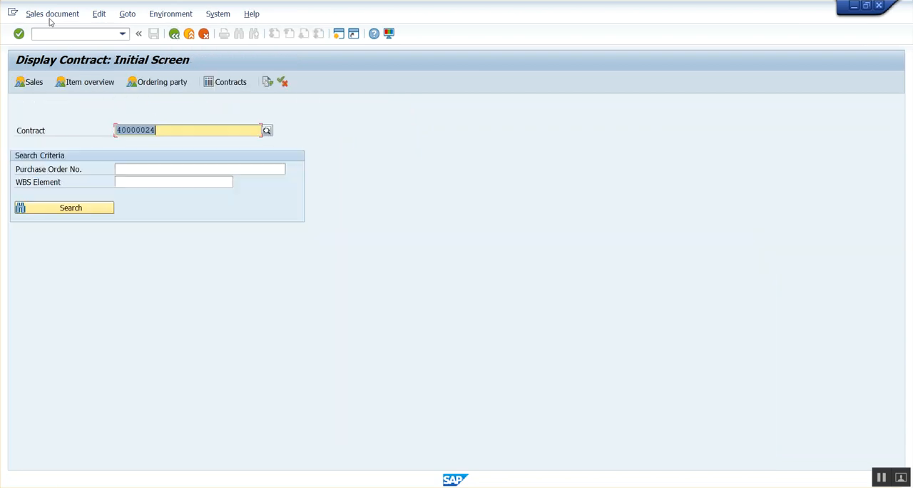
click(51, 13)
click(52, 44)
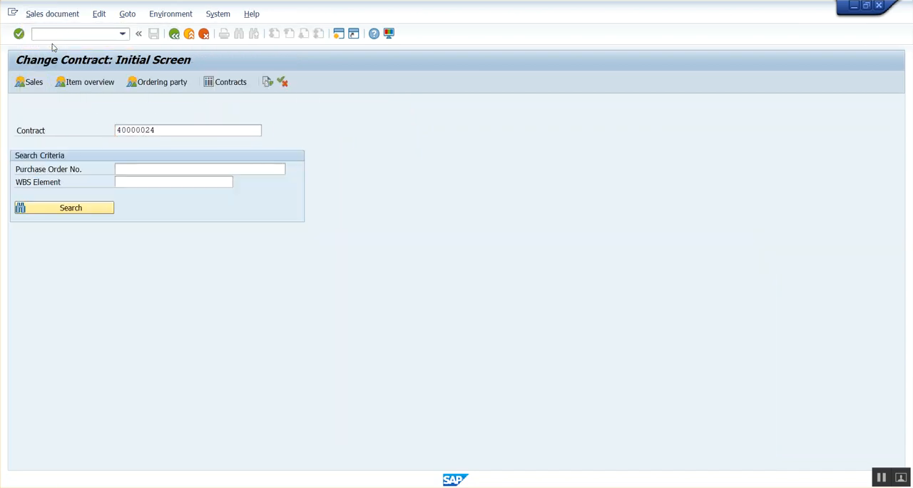
key(Return)
key(Return)
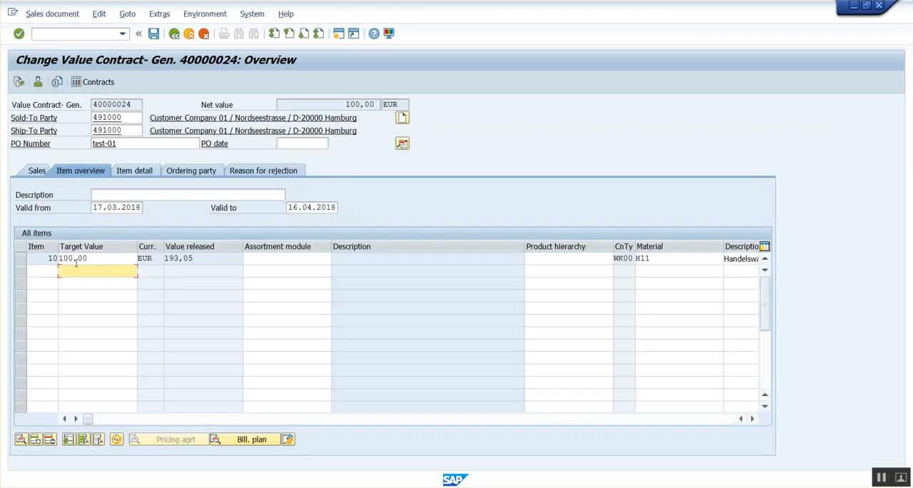
Step: Set the reason for rejection of contract item 10 to 30 Waits for Approval and save the value contract
double_click(105, 257)
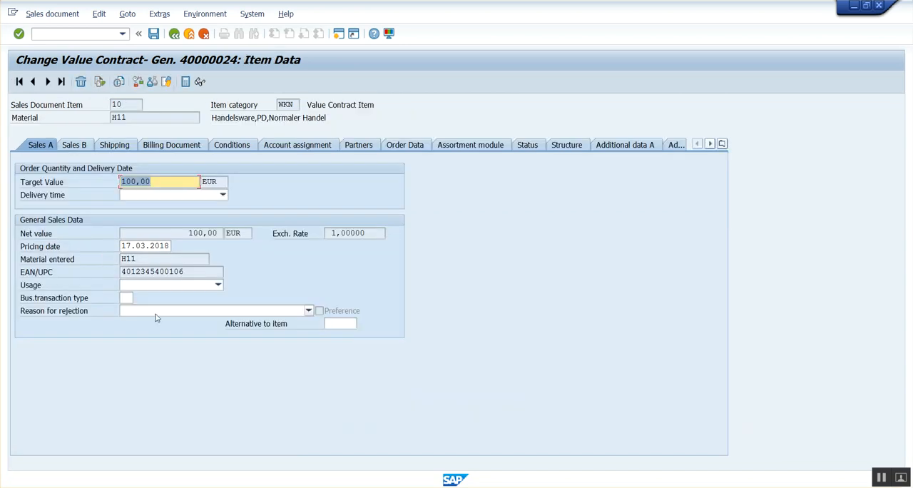
click(156, 312)
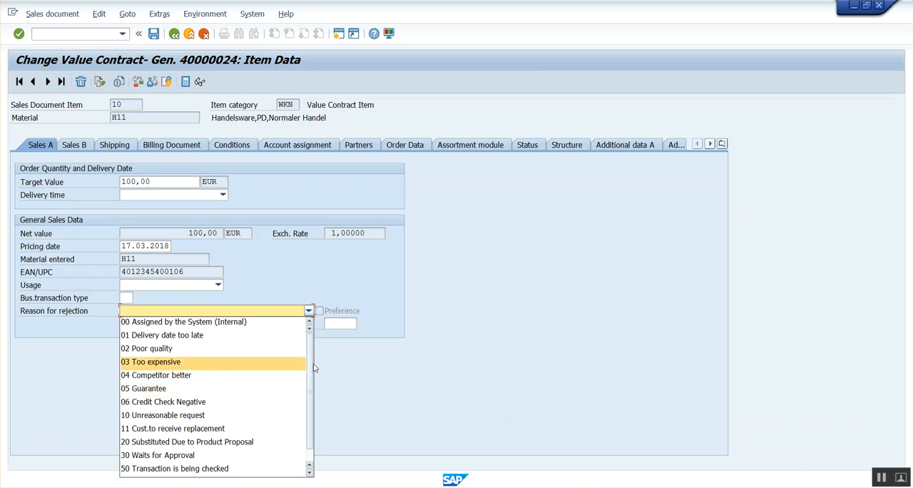
scroll(310, 366, down, 1)
click(300, 335)
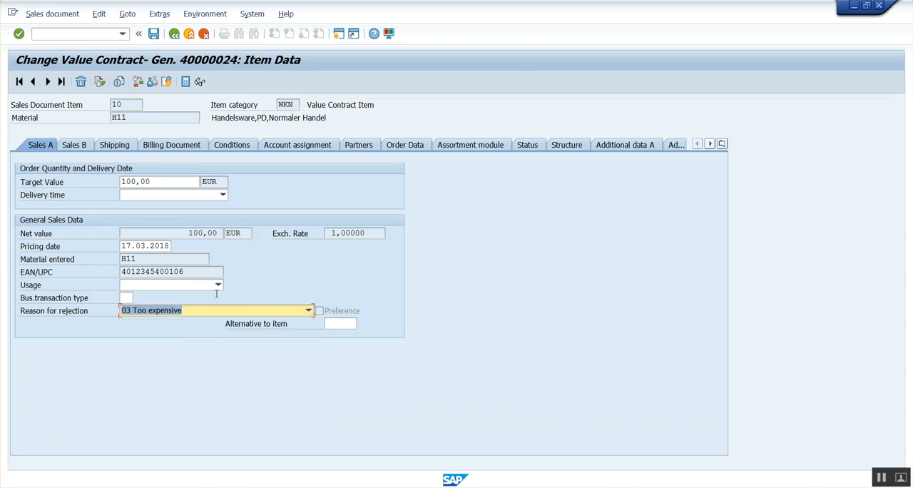
click(183, 310)
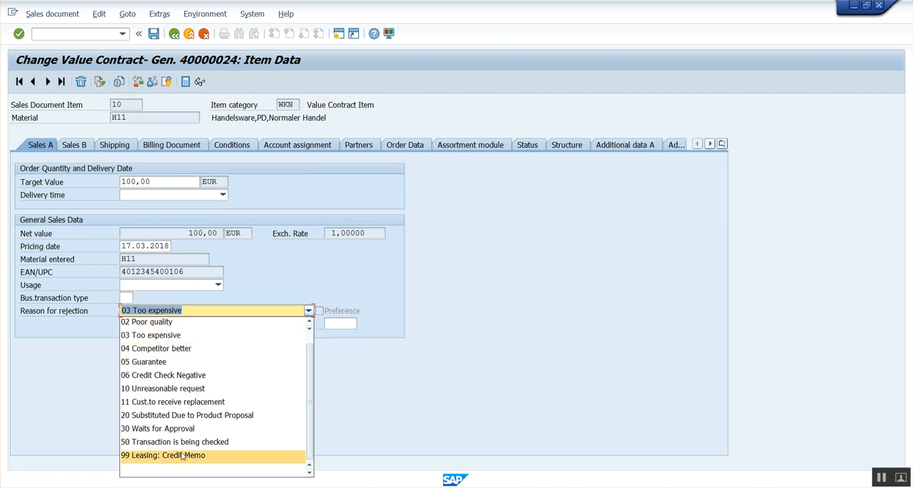
click(168, 428)
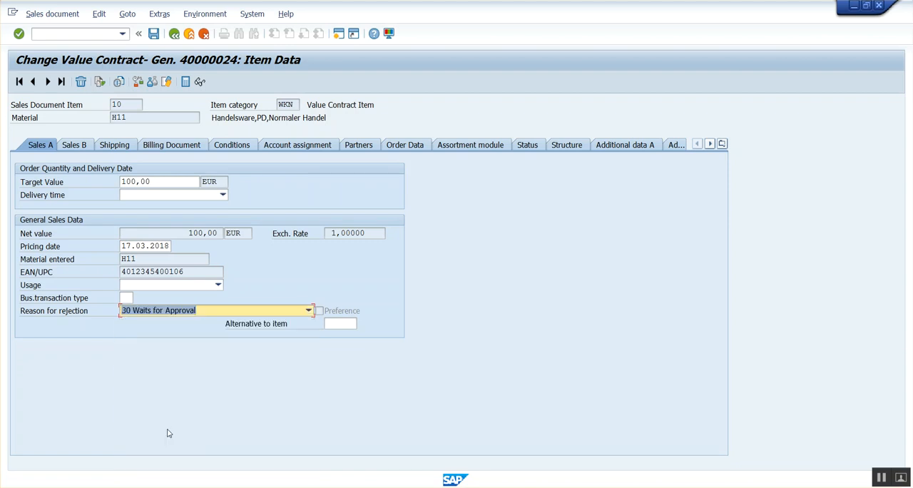
key(Return)
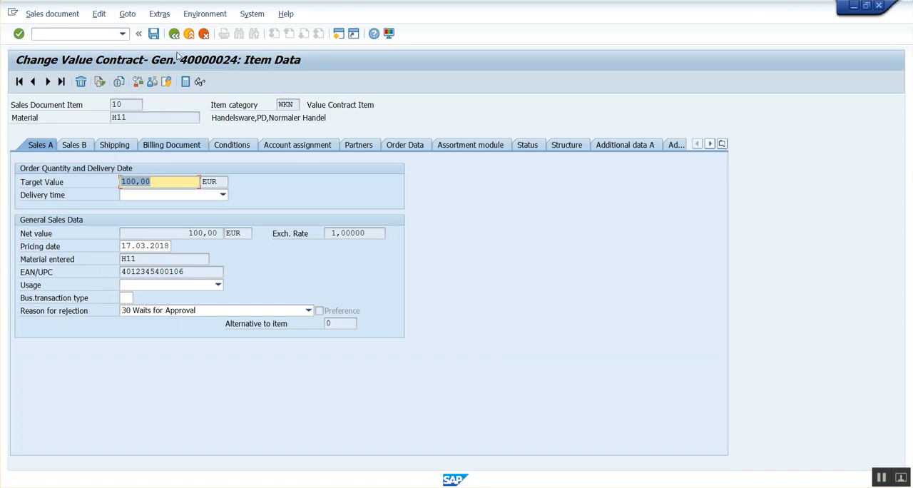
click(153, 34)
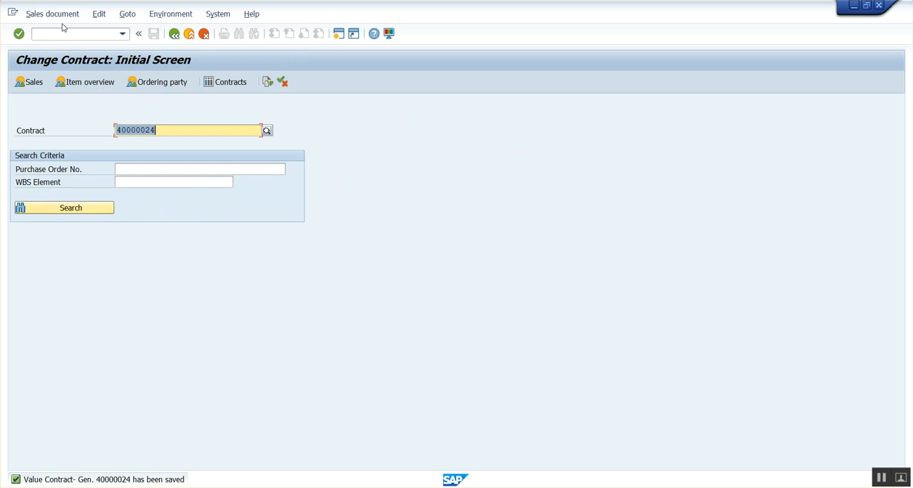
Step: Display the saved value contract and check the reason for rejection of item 10 in the item overview
click(61, 14)
click(61, 61)
key(Return)
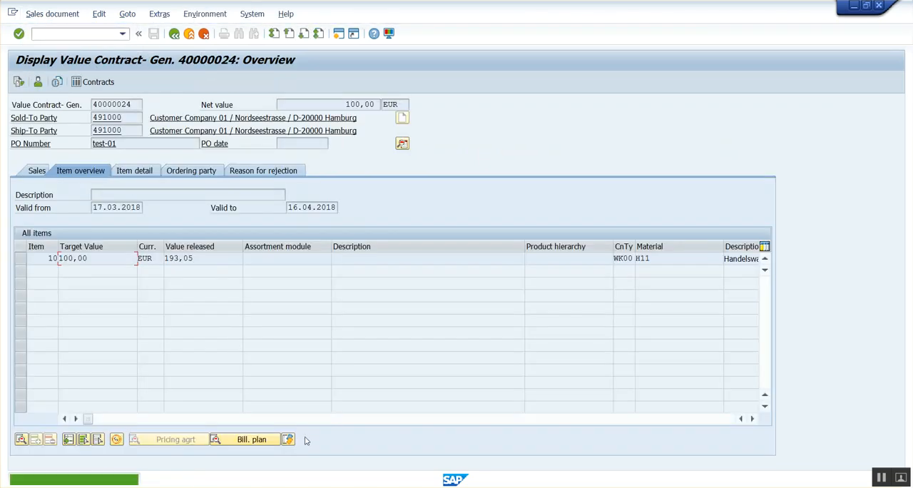
drag(90, 420, 160, 420)
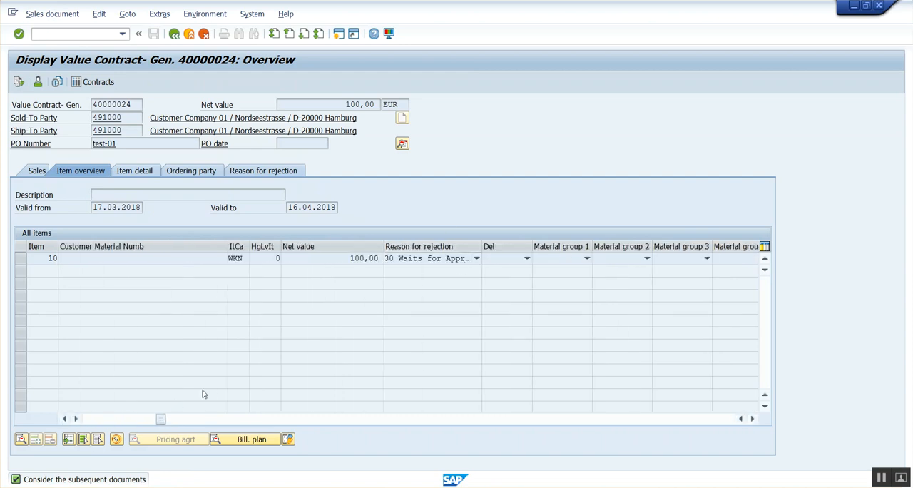
drag(163, 424, 80, 396)
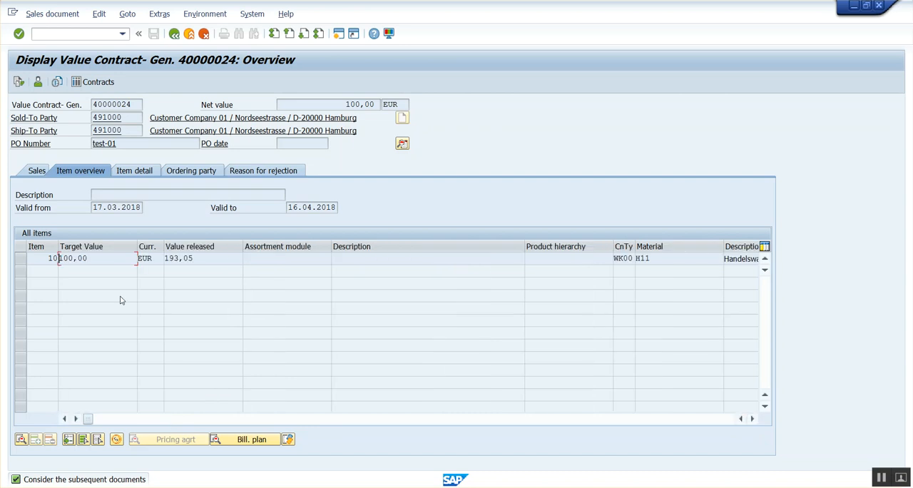
Step: Return to the standard order session and try to create another order with reference to the rejected value contract
click(493, 444)
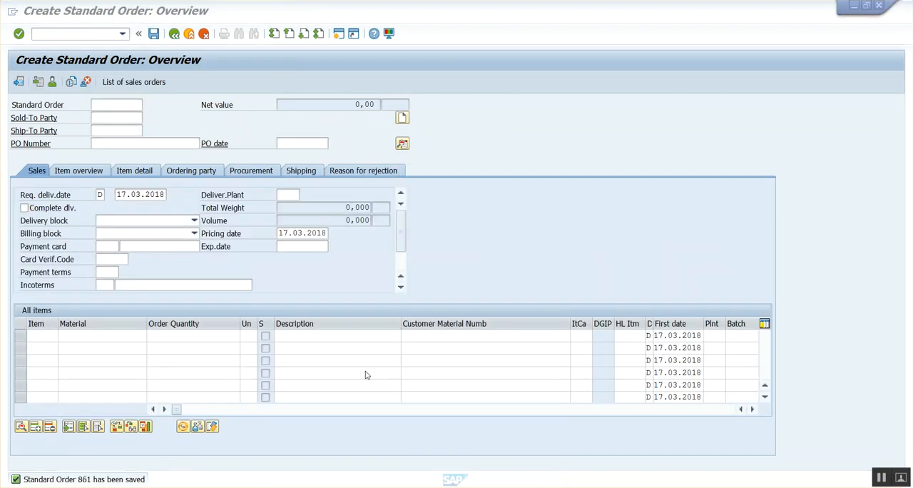
click(176, 34)
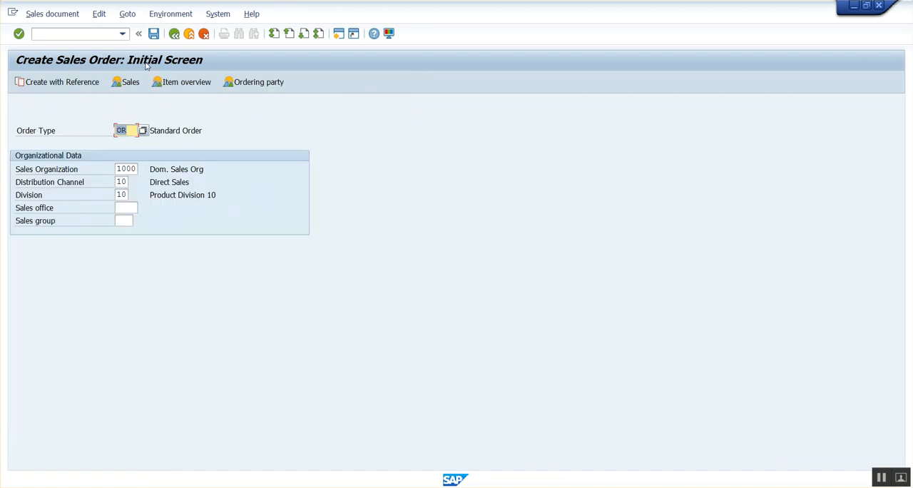
click(91, 84)
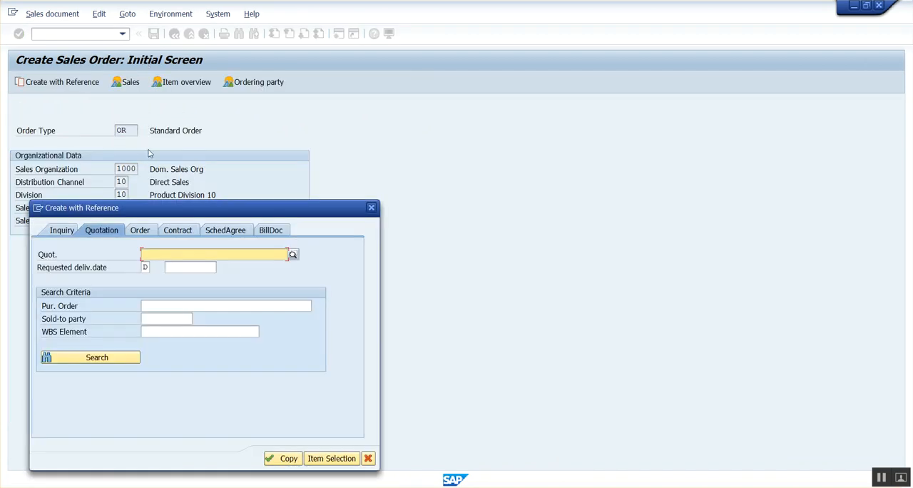
click(183, 228)
drag(244, 212, 439, 128)
click(390, 169)
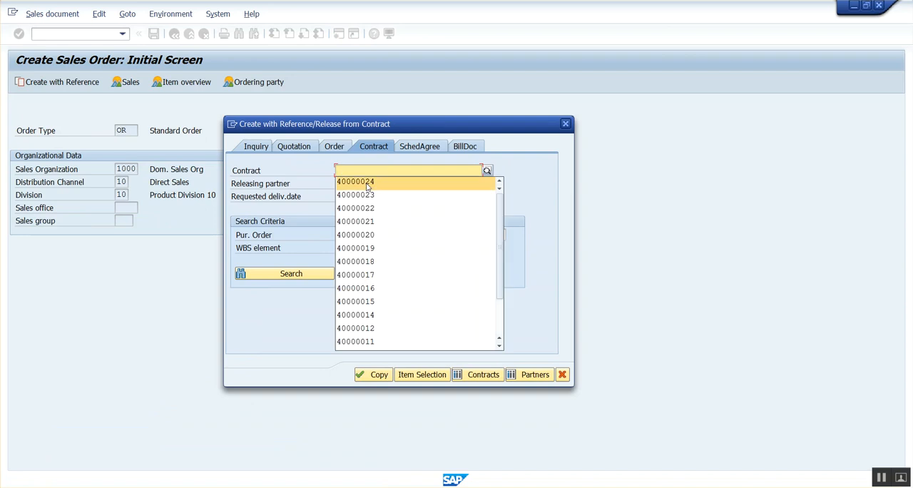
click(368, 185)
key(Return)
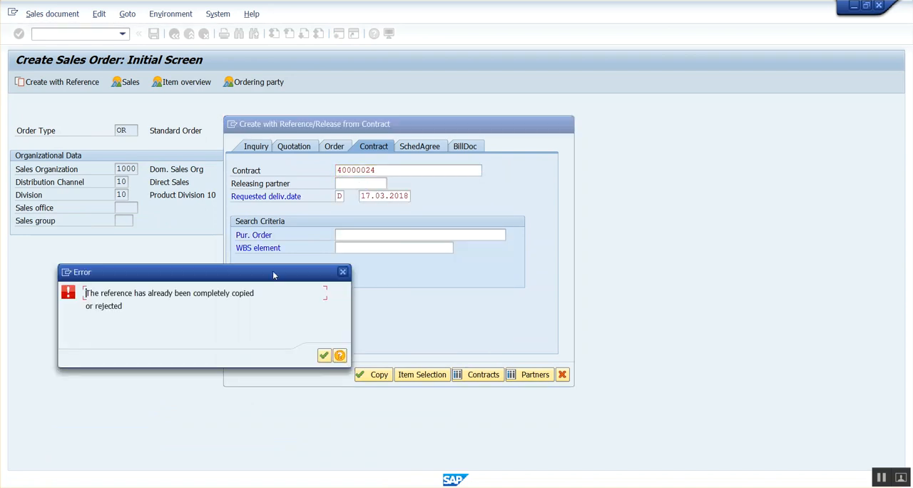
Step: Recheck the value contract in its display session, close the order session's error and cancel the reference dialog
drag(258, 278, 380, 258)
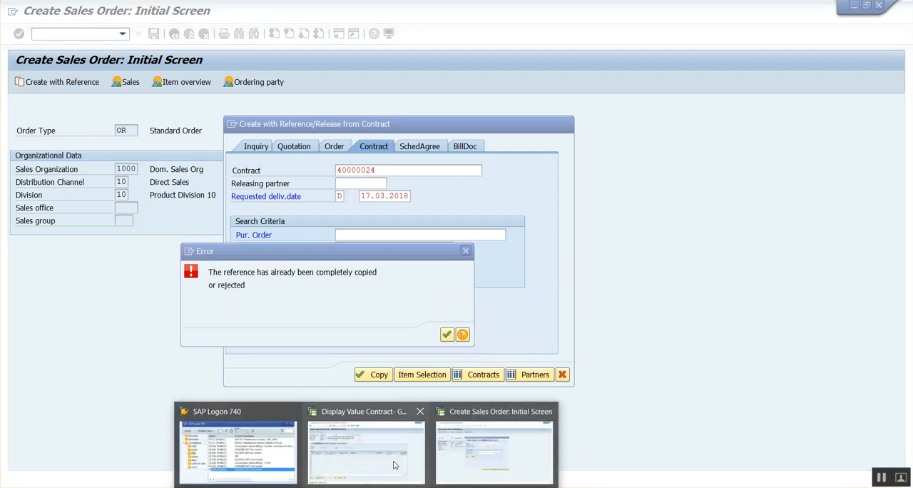
click(394, 465)
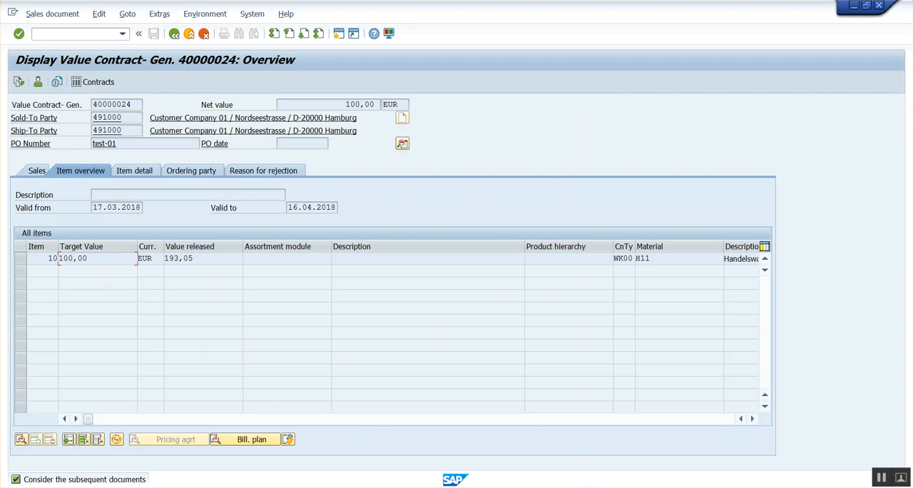
mouse_move(391, 476)
click(492, 451)
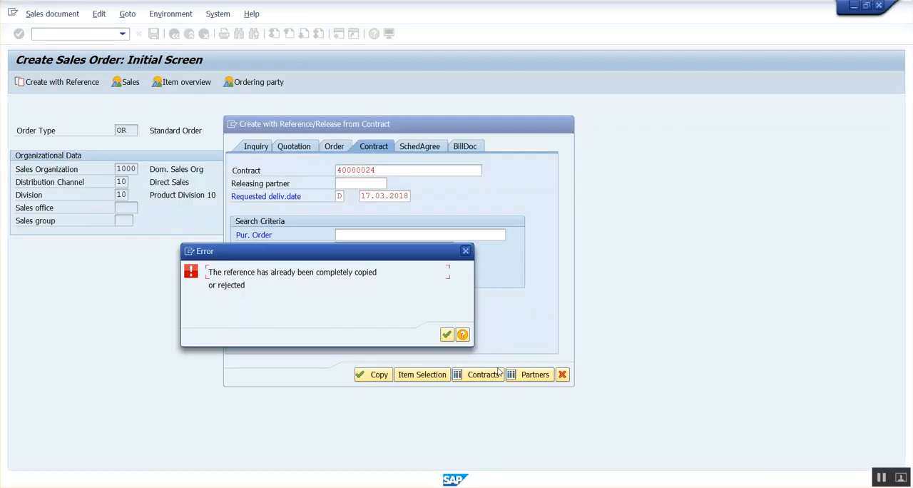
click(446, 334)
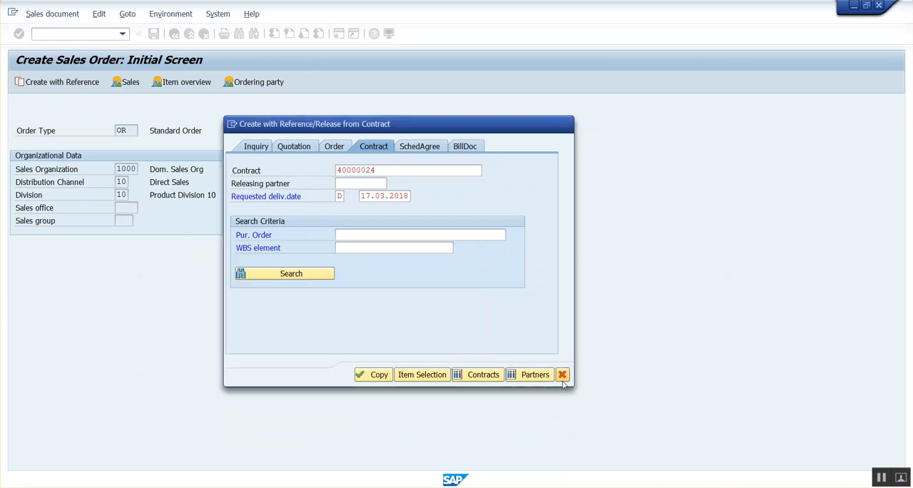
click(562, 374)
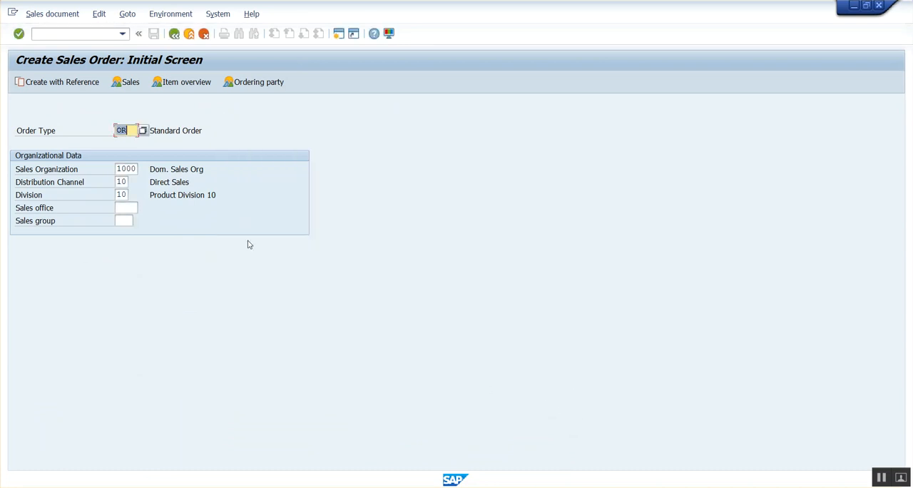
Step: Leave the value contract display and exit sales order creation to the SAP Easy Access menu
key(alt+Tab)
key(alt+Tab)
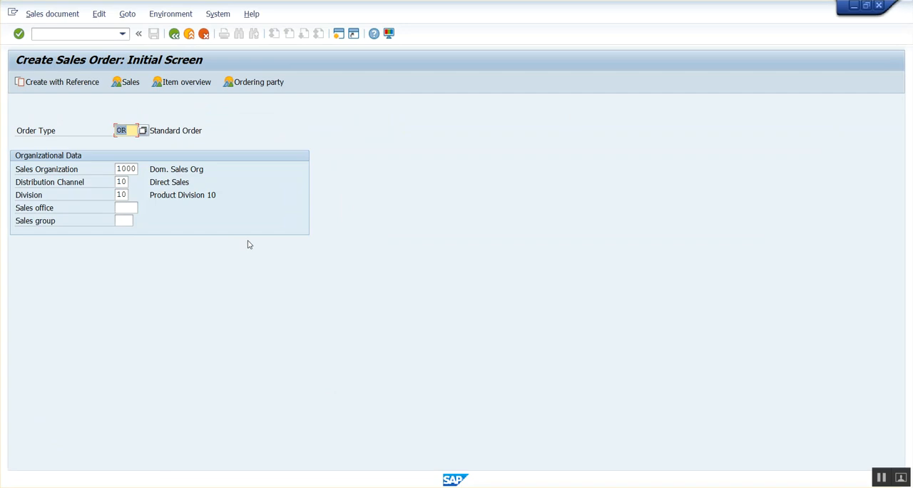
key(alt+Tab)
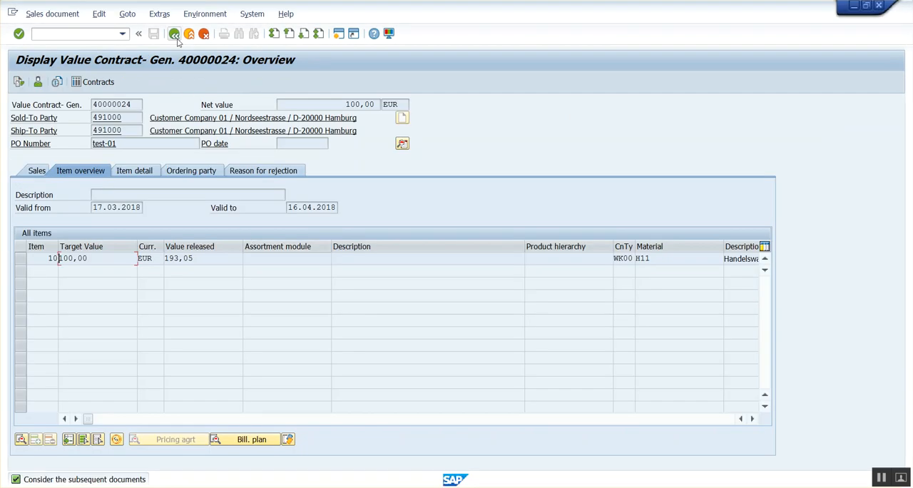
click(175, 36)
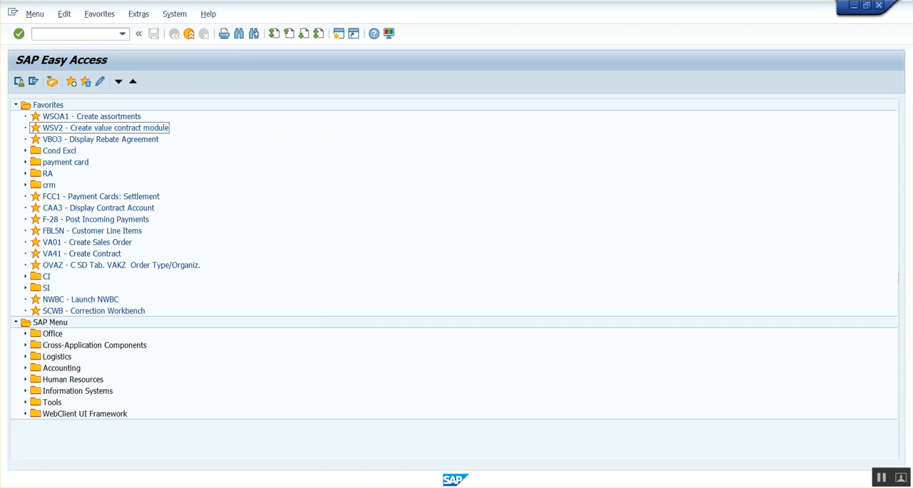
click(473, 465)
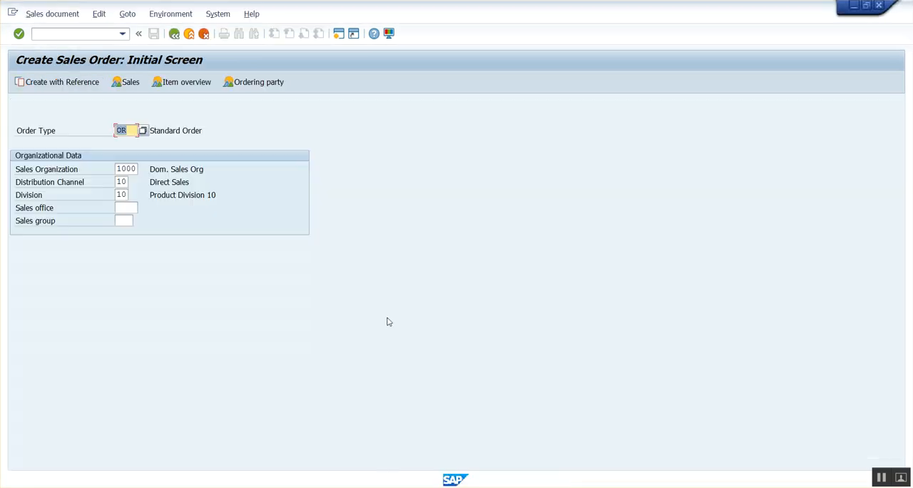
click(189, 33)
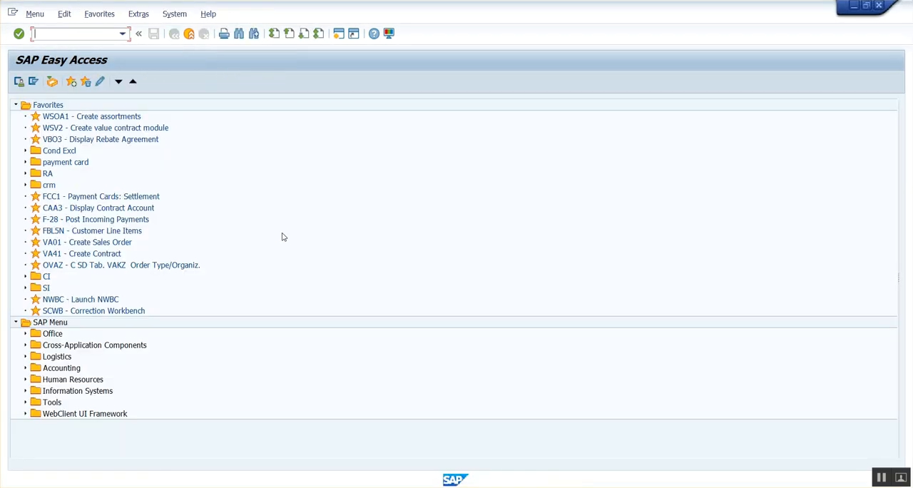
Step: Start transaction VA41 for creating a new contract from the SAP Easy Access menu
click(387, 479)
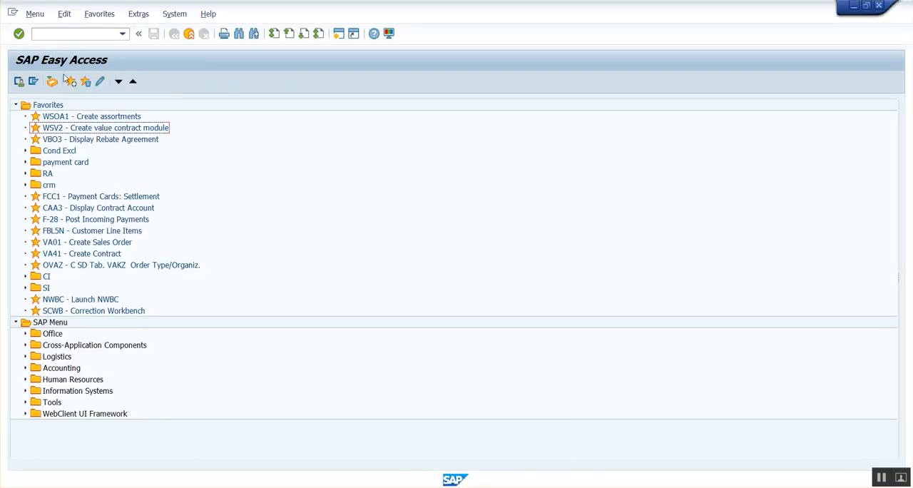
click(50, 38)
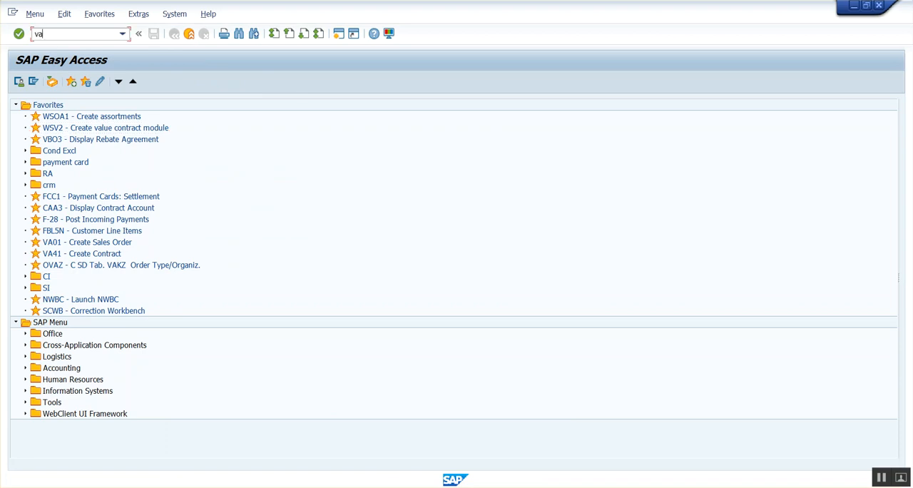
key(Return)
click(174, 34)
click(89, 36)
key(Return)
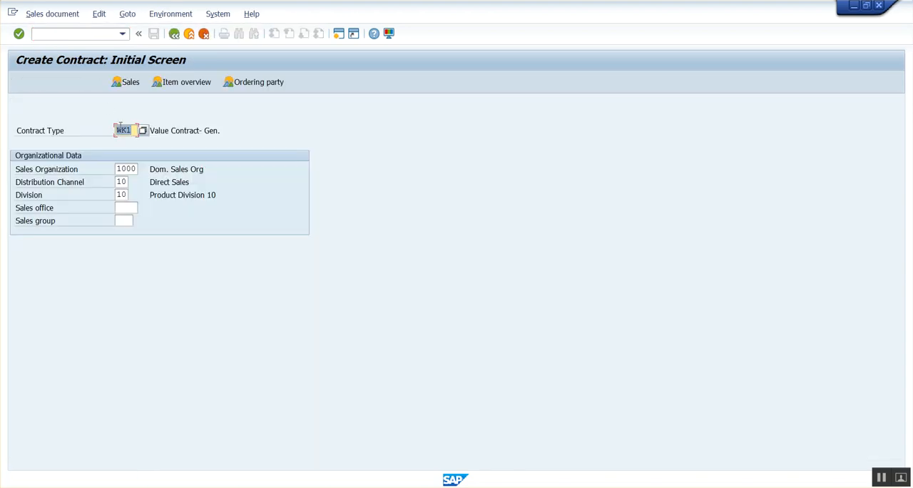
Step: Start a value contract of type WK1 and enter the sold-to party's number and the purchase order number
key(Return)
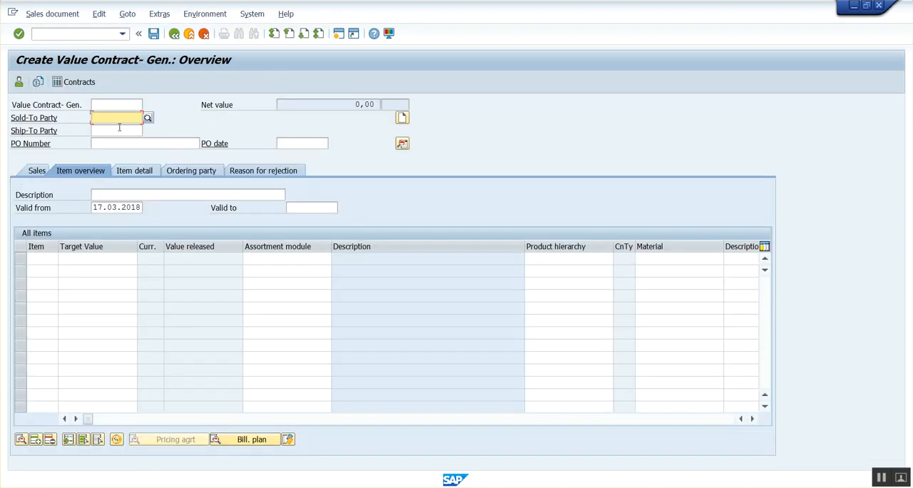
click(113, 118)
click(117, 130)
click(112, 143)
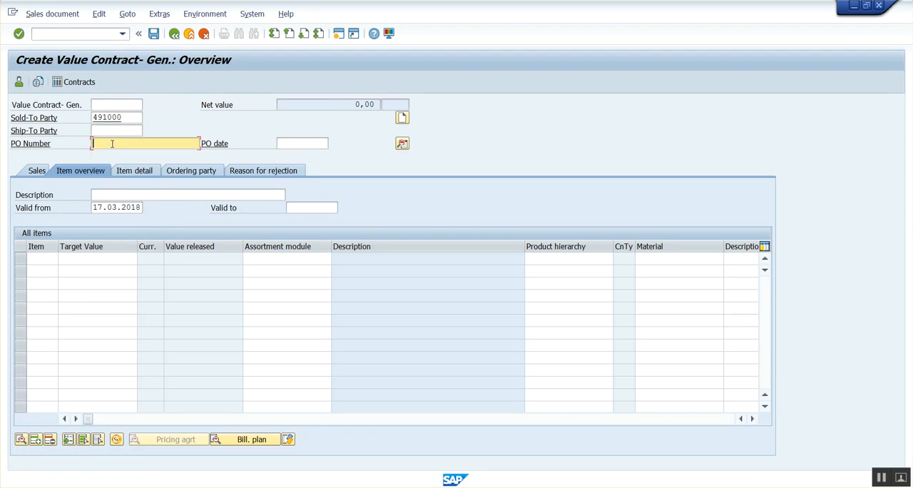
click(112, 157)
key(BackSpace)
text(4)
key(Return)
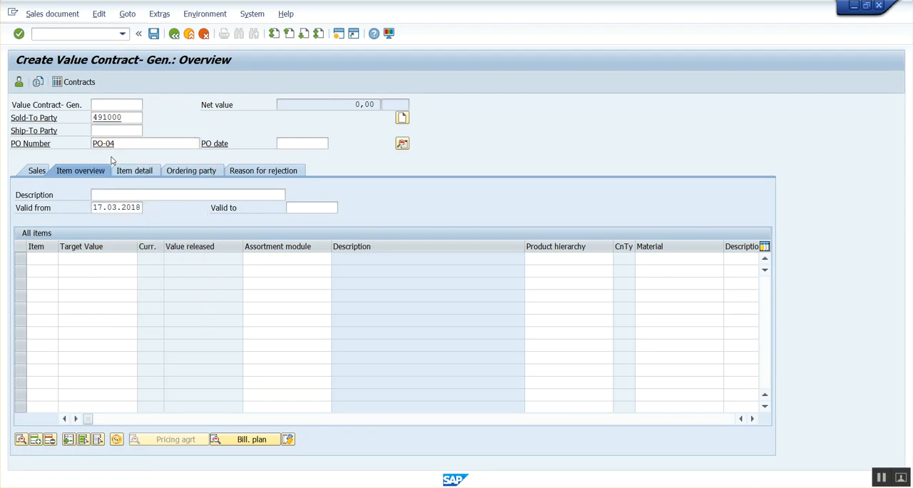
Step: Set the value contract's valid-to date to 16.04.2018
click(305, 209)
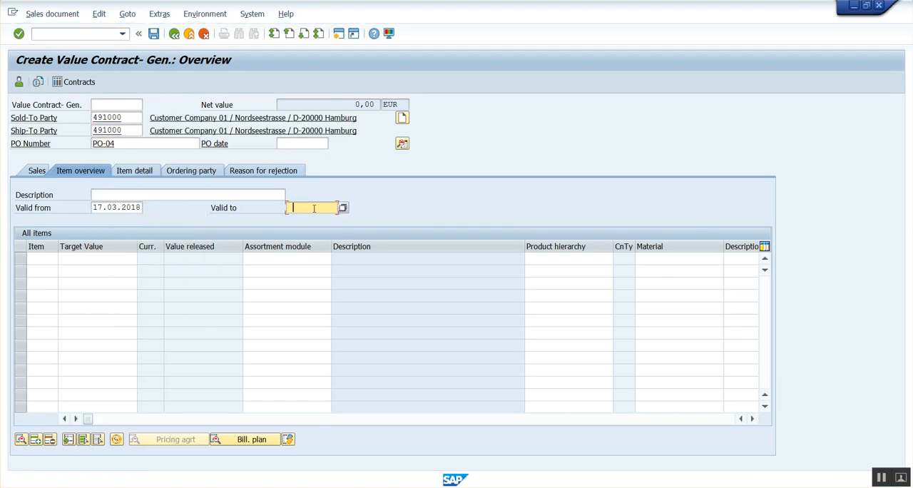
click(312, 223)
key(Return)
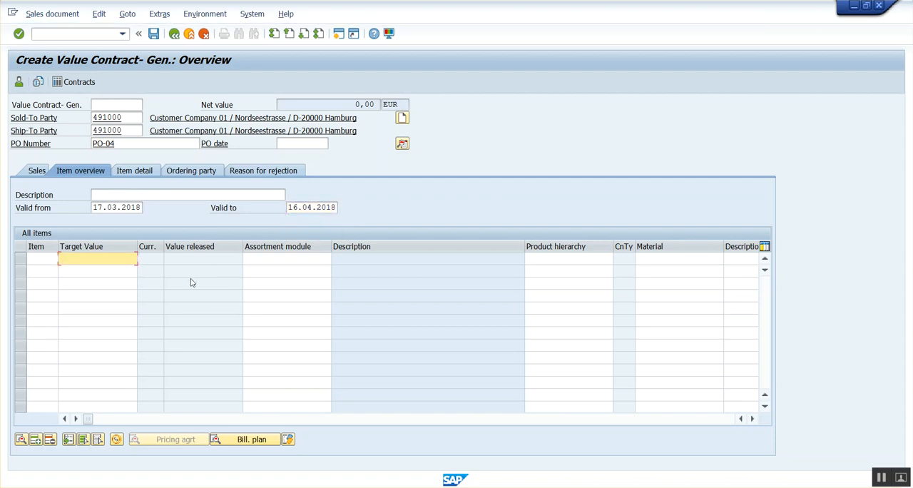
Step: Add a contract item with a target value of 100 for material H11
text(100)
key(Tab)
key(Tab)
key(Tab)
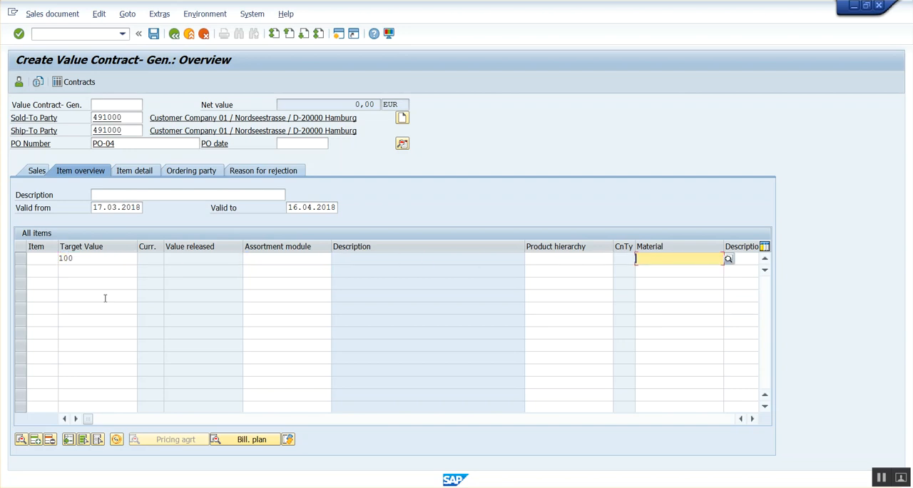
text(h11)
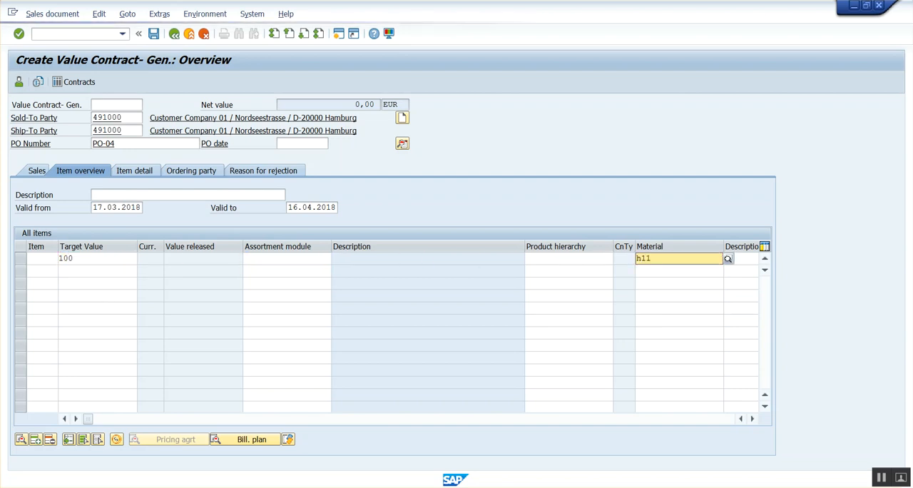
key(Return)
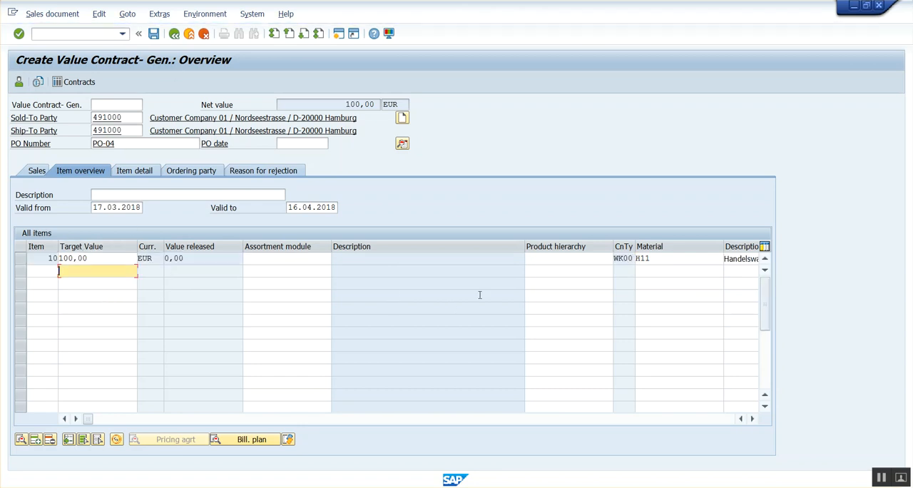
Step: Narrow the item table's description, material and assortment module columns and save the value contract
drag(524, 248, 405, 248)
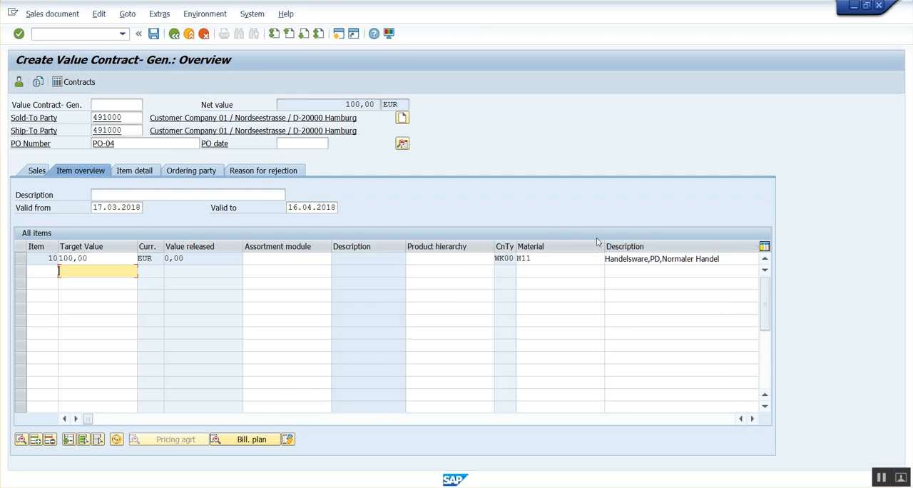
drag(564, 246, 557, 246)
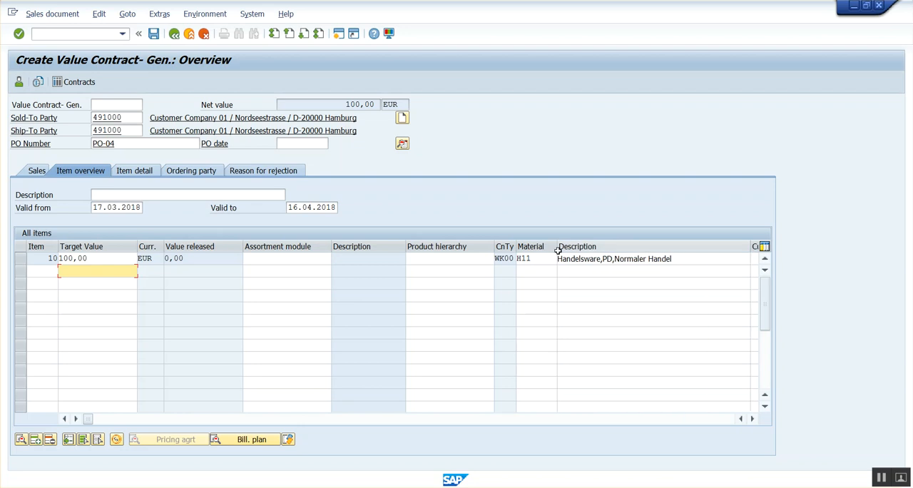
drag(331, 249, 317, 250)
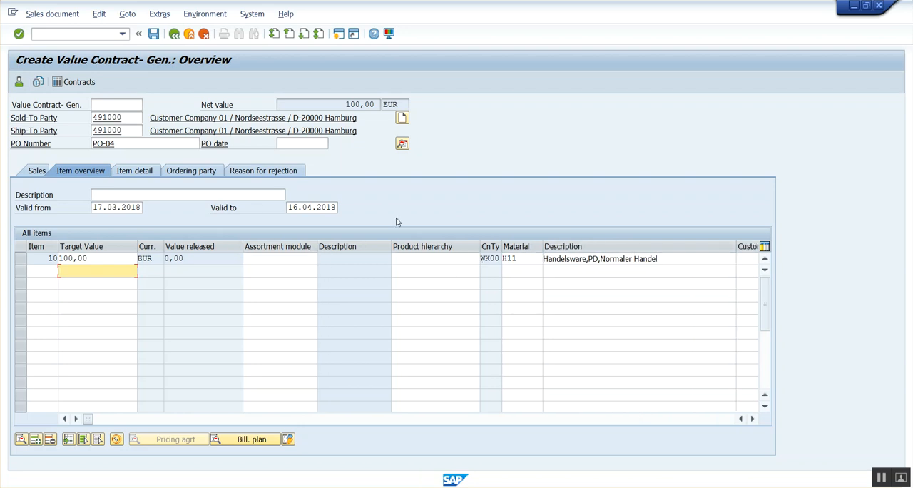
click(154, 35)
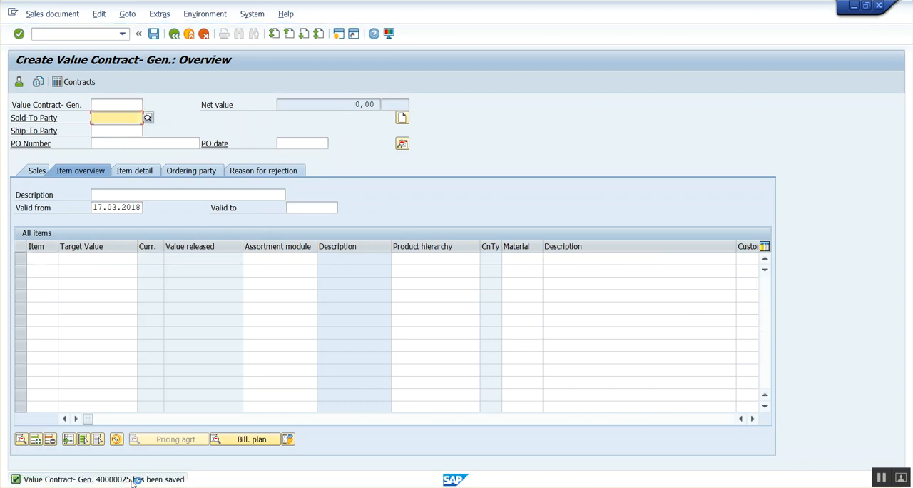
Step: Display the newly saved value contract and select its item in the item overview
click(52, 14)
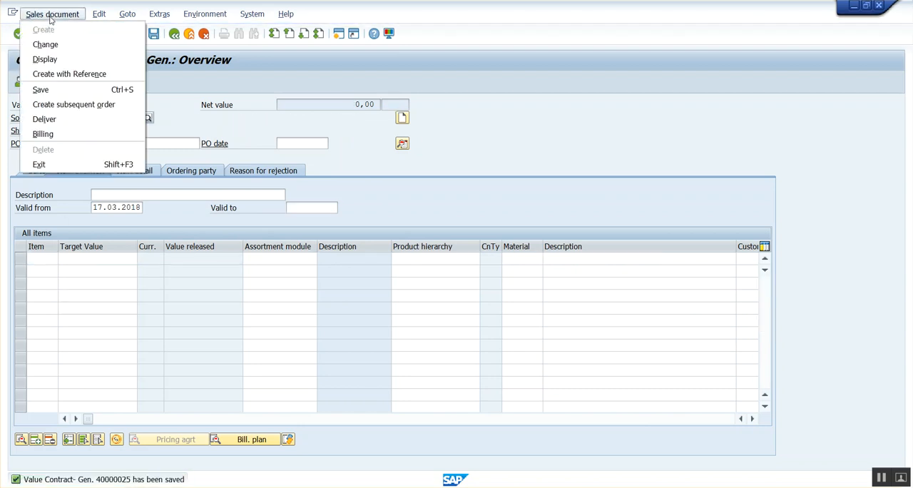
click(44, 59)
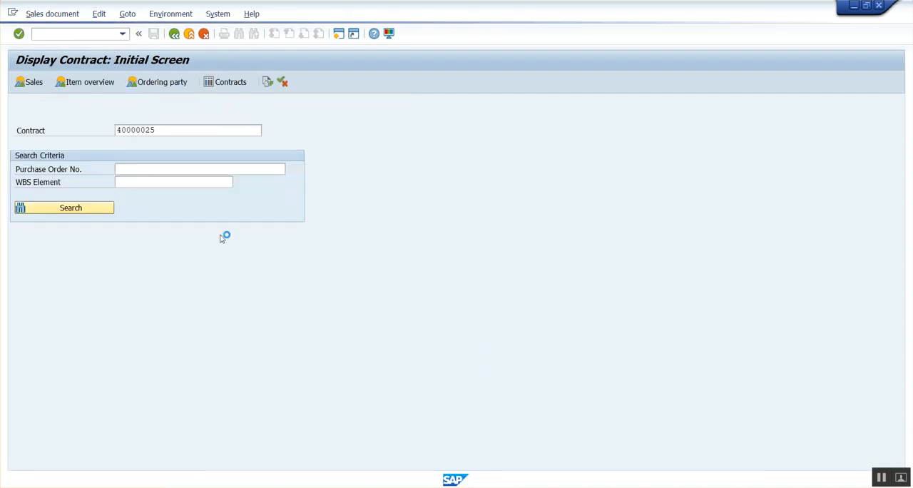
key(Return)
click(28, 260)
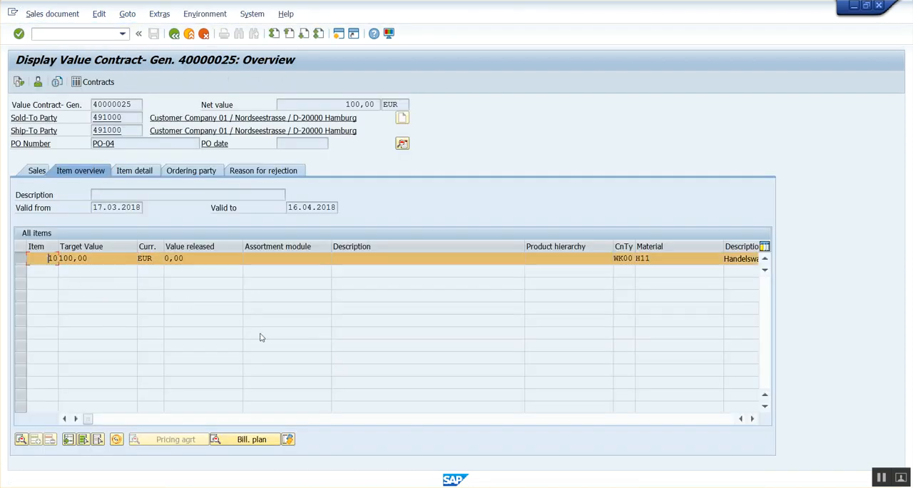
Step: Check the item category of the H11 item and select its code for copying
click(752, 419)
click(751, 420)
click(752, 420)
click(751, 420)
click(751, 420)
click(752, 420)
click(751, 420)
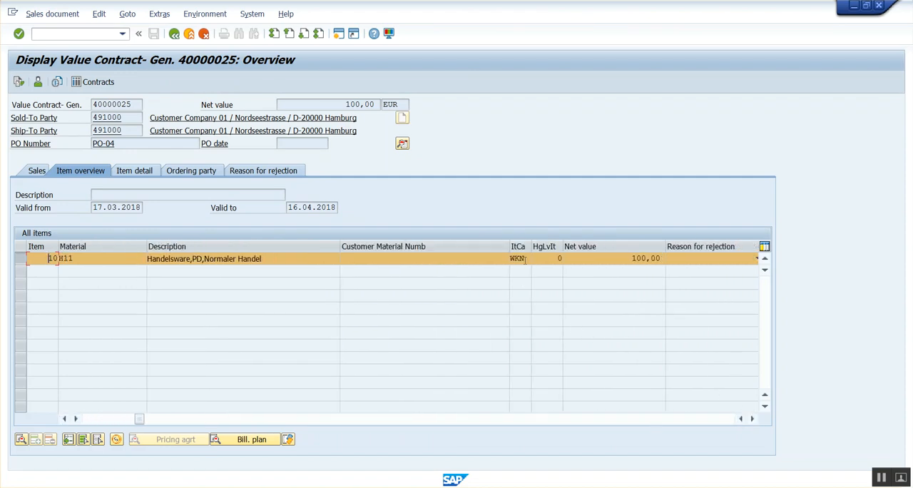
drag(525, 259, 481, 259)
Step: Run /ospro to open the SAP Customizing Implementation Guide in a new session
click(82, 35)
text(/ospro)
key(Return)
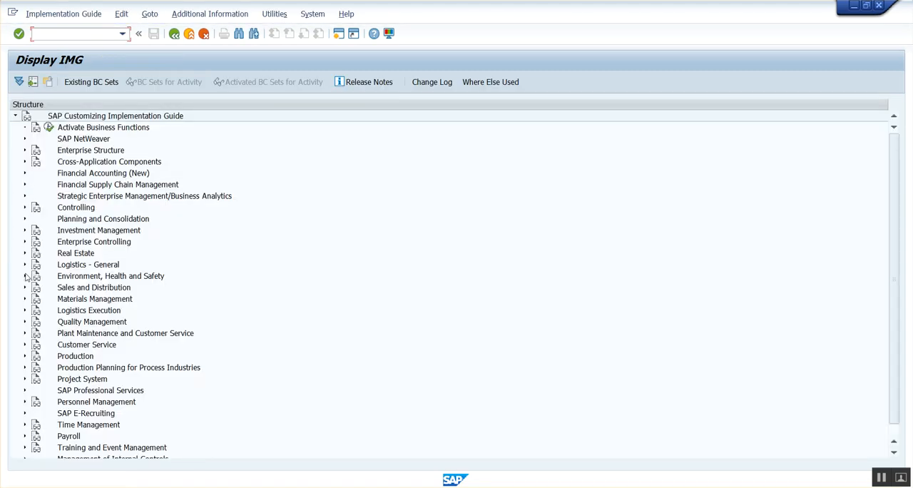
Step: Open the Define Item Categories activity for sales document items under Sales and Distribution, Sales, Sales Documents
click(25, 287)
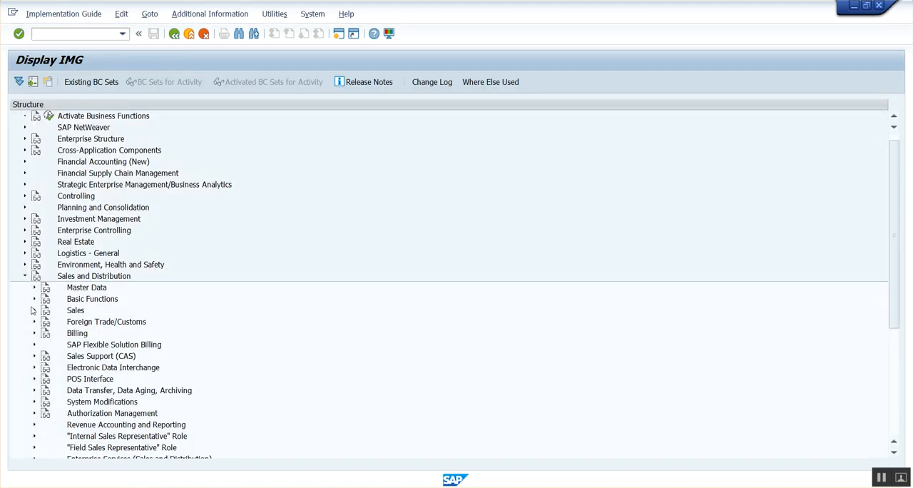
click(33, 311)
click(43, 322)
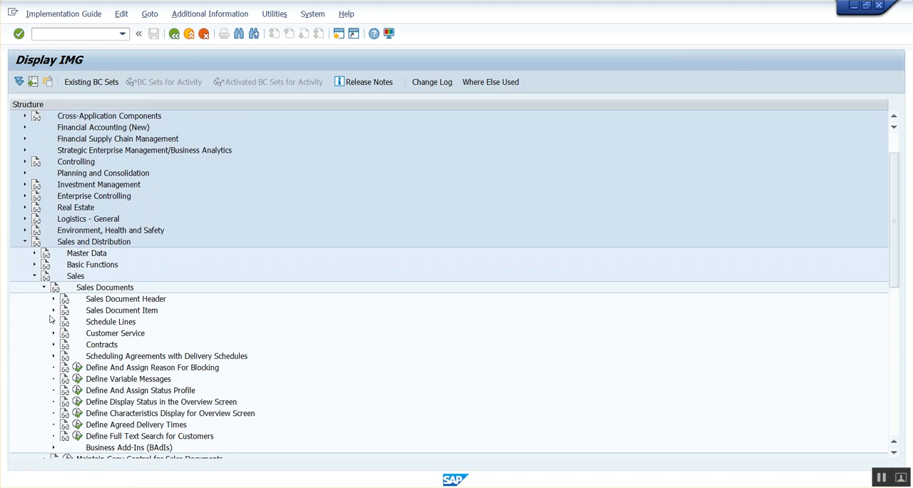
click(53, 310)
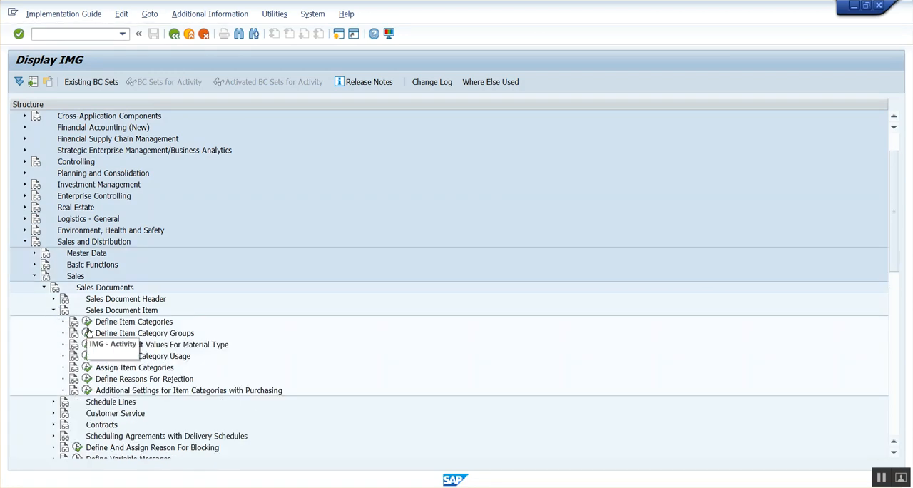
click(86, 323)
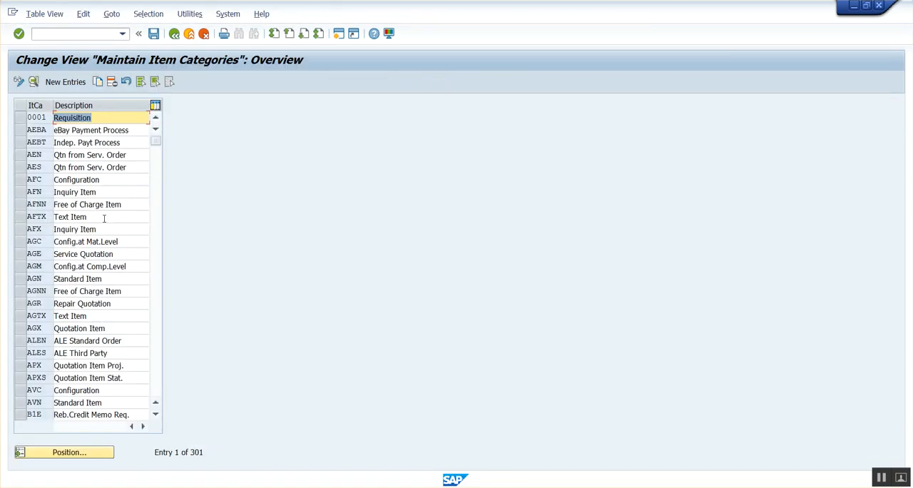
Step: Position the item category list at WKN and open the details of that value contract item category
click(68, 449)
text(WKN)
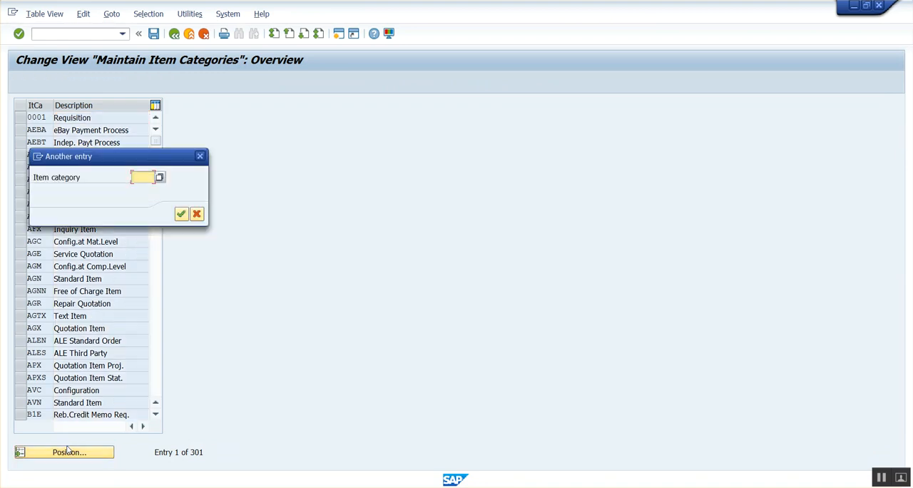
key(Return)
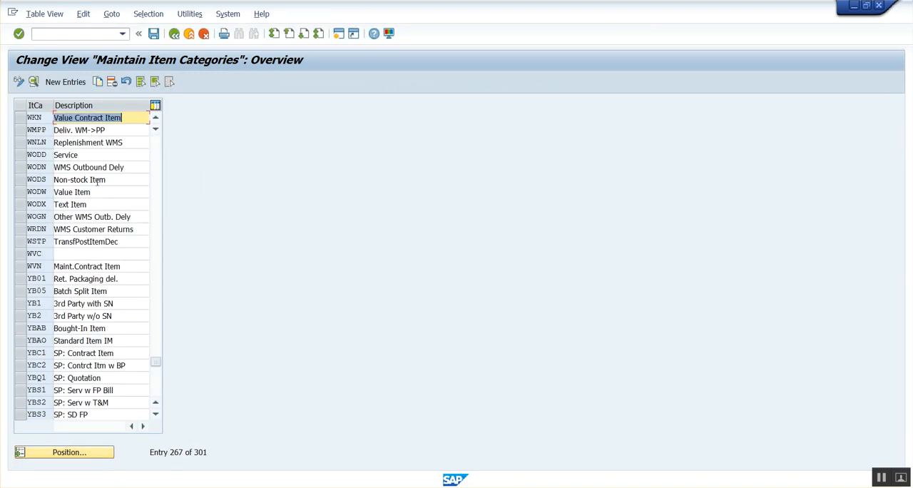
click(126, 118)
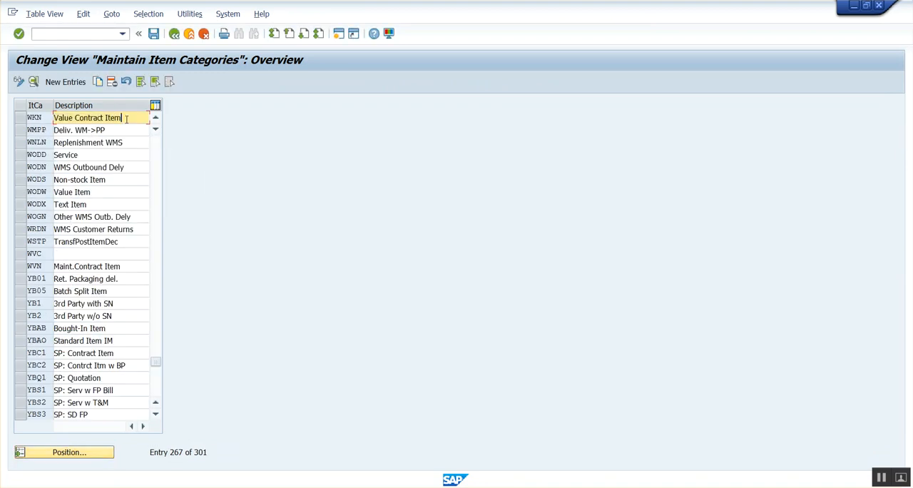
double_click(60, 120)
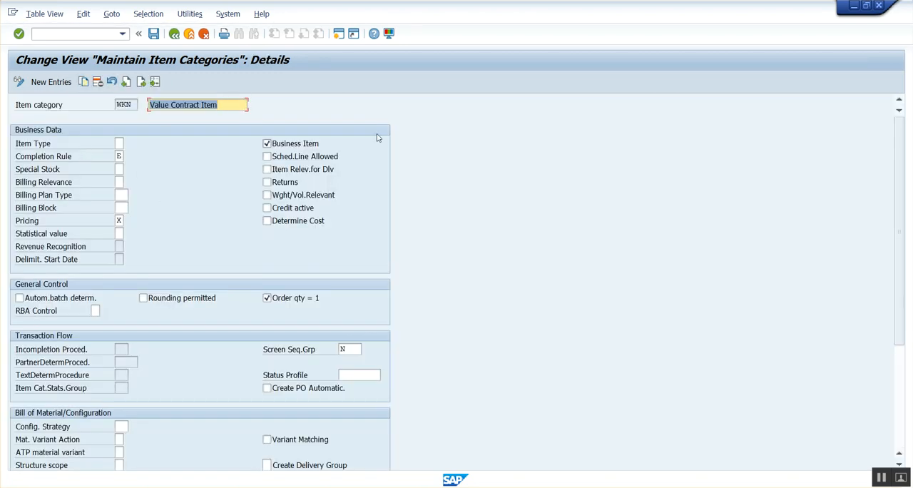
Step: Review the contract release control options for WKN and set it to B, error message if target value is exceeded
scroll(557, 253, down, 4)
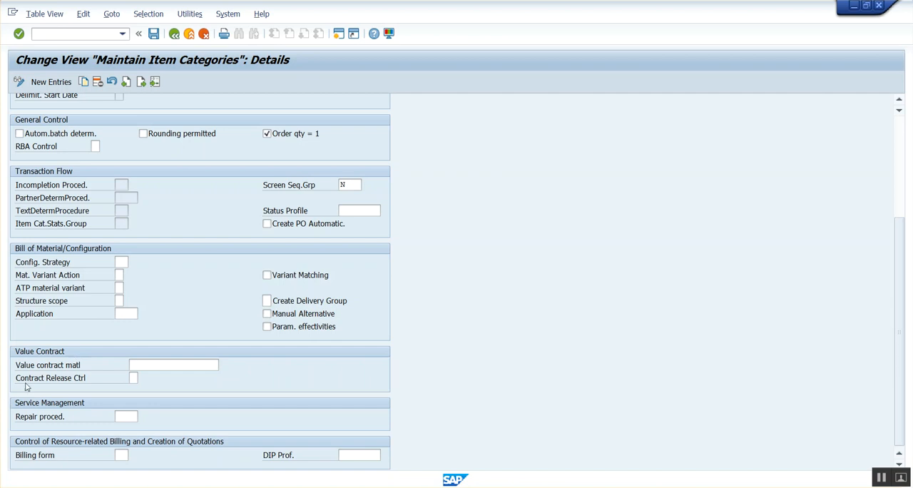
click(132, 378)
click(141, 378)
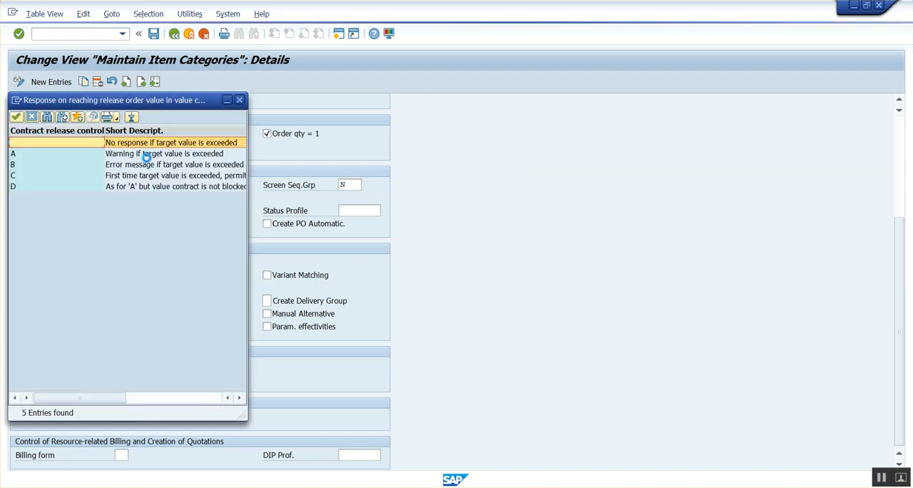
drag(139, 106, 488, 123)
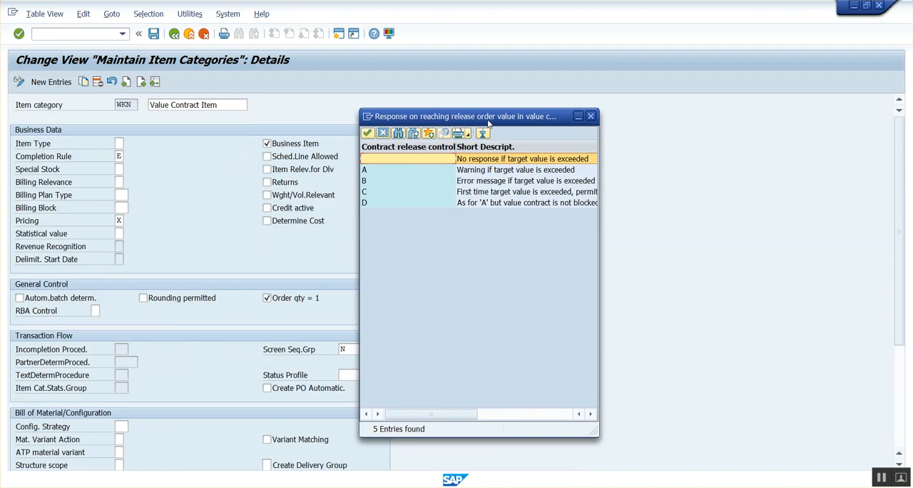
drag(456, 147, 451, 147)
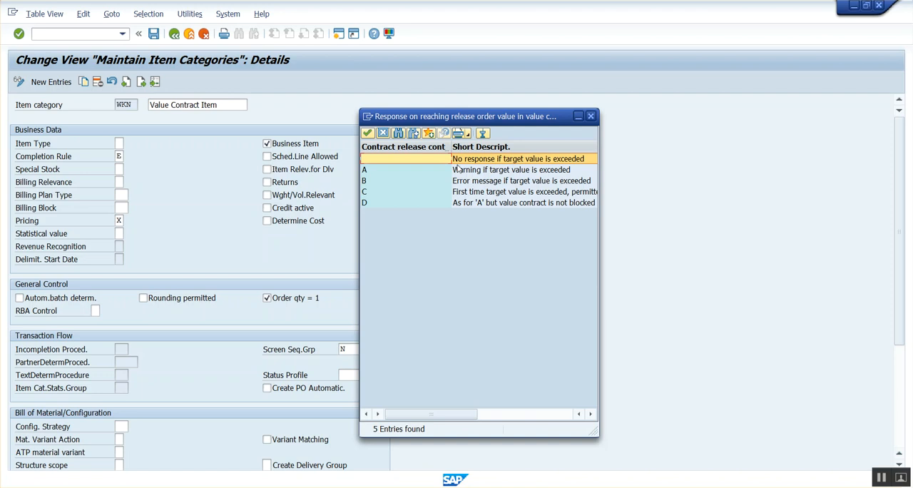
click(467, 182)
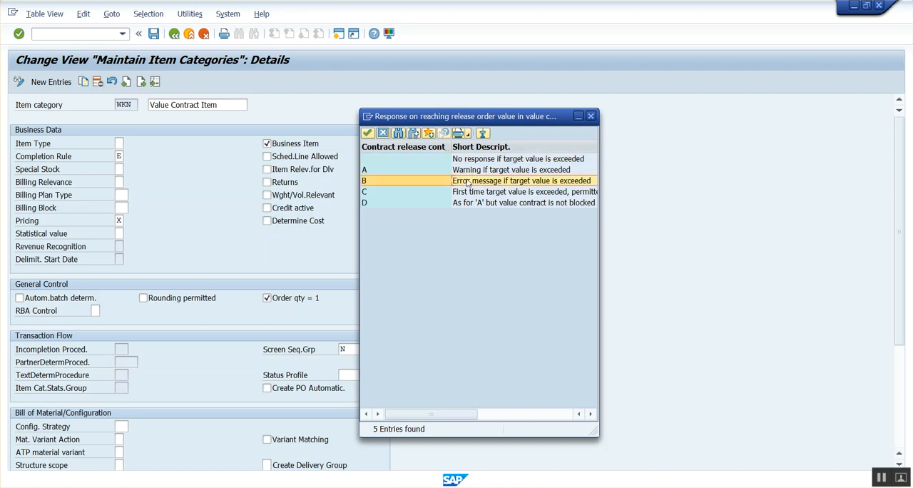
click(475, 161)
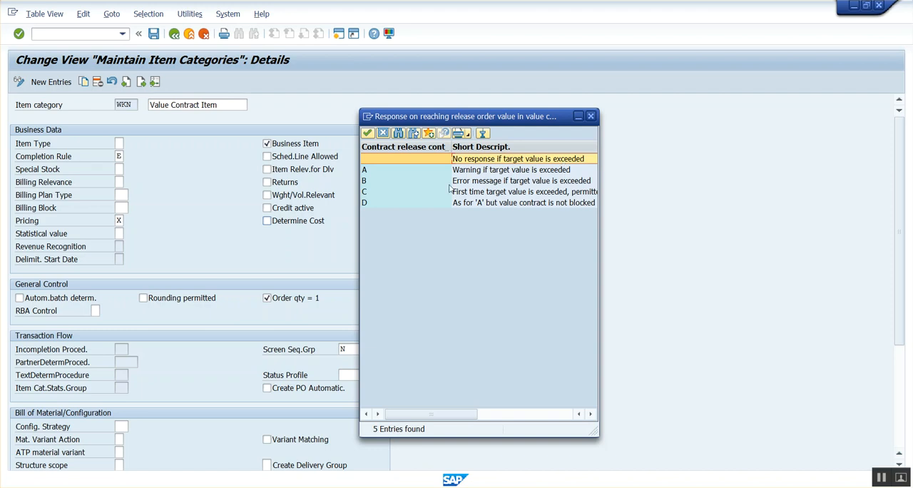
click(520, 172)
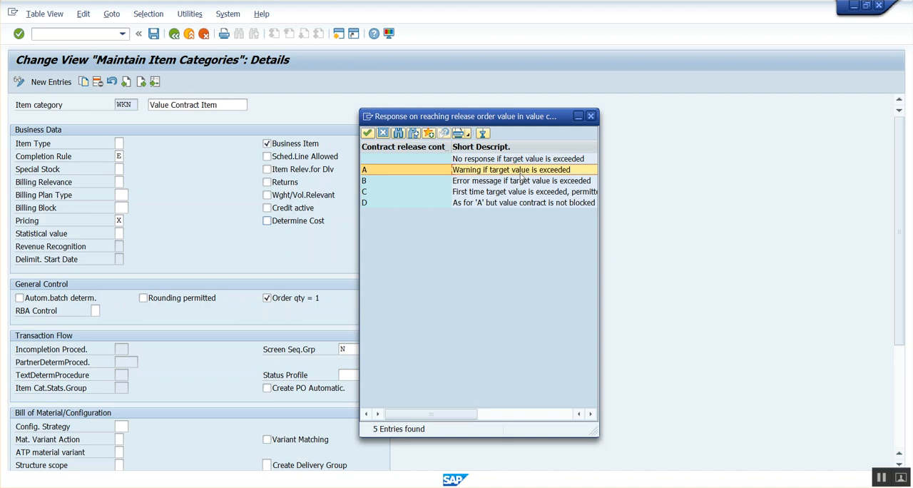
click(522, 182)
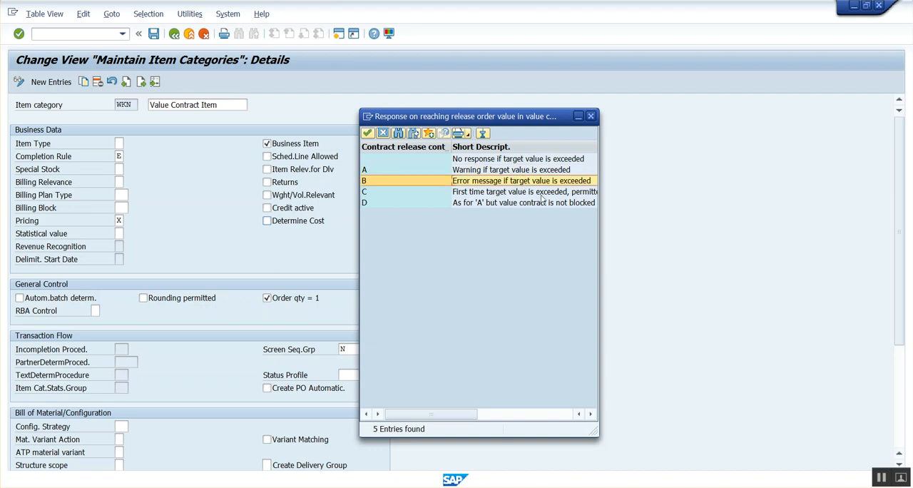
drag(608, 172, 685, 174)
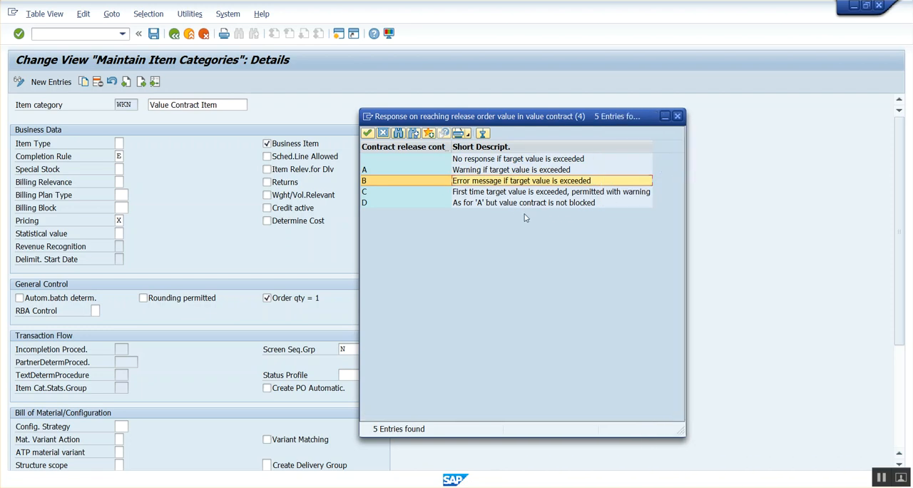
double_click(494, 184)
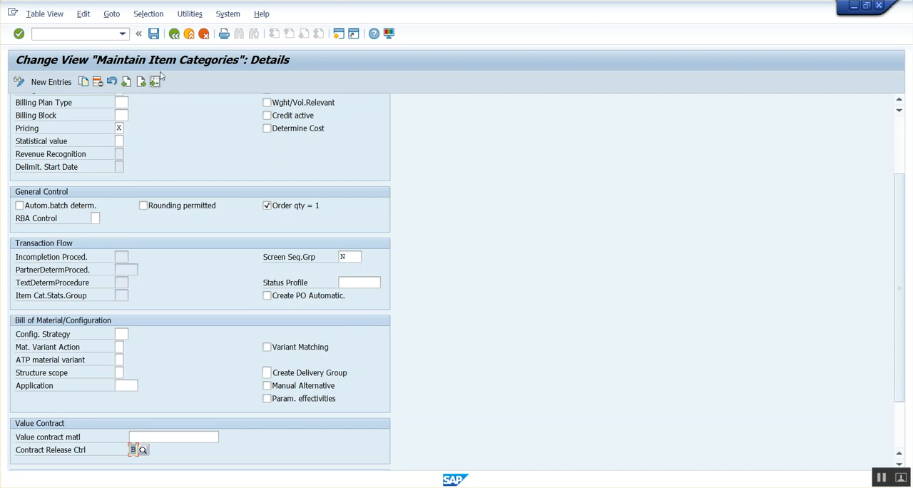
Step: Save the WKN item category change to the proposed customizing request and return to the item category overview in display mode
click(154, 36)
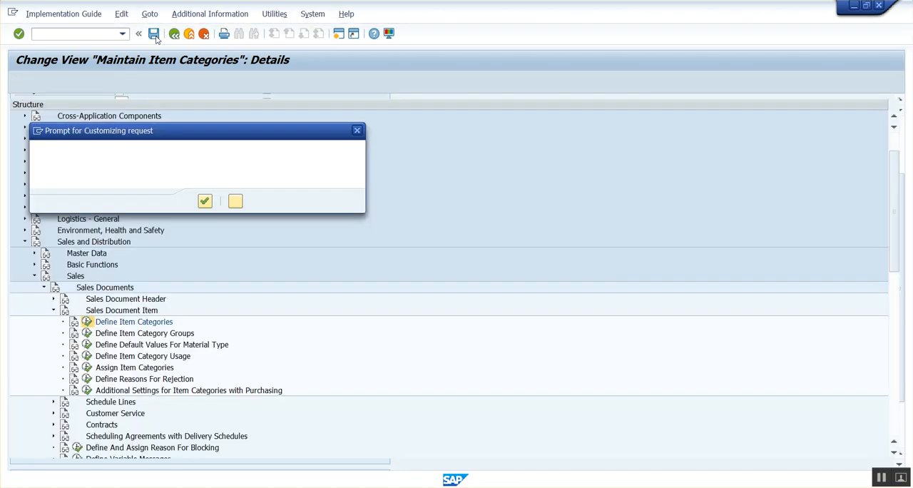
click(205, 200)
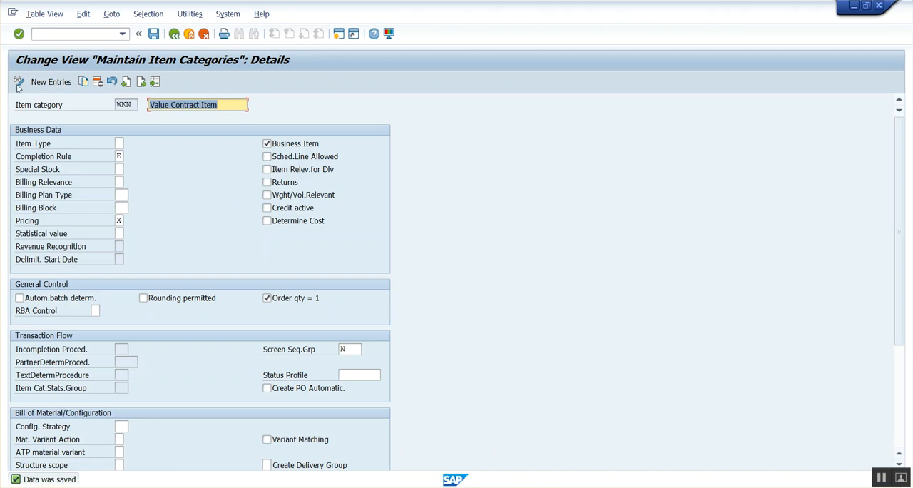
click(17, 83)
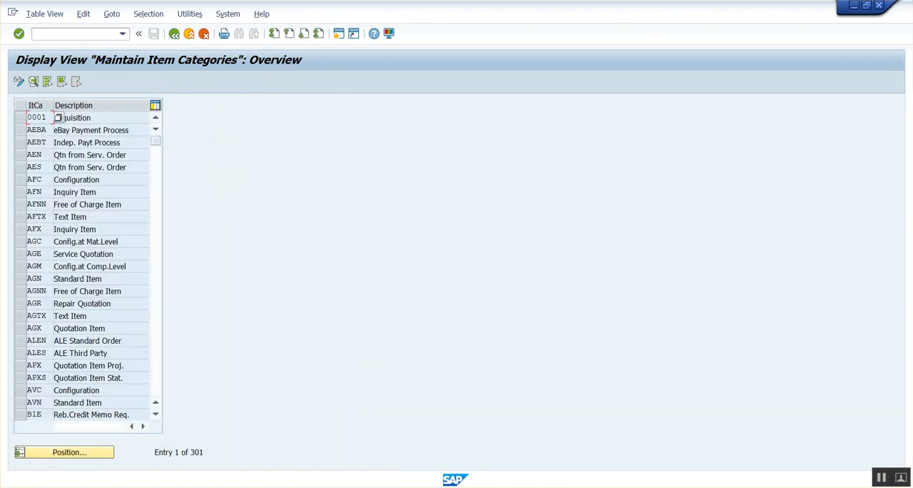
Step: Switch to the session displaying the value contract and check the target value and released value of its H11 item
mouse_move(366, 485)
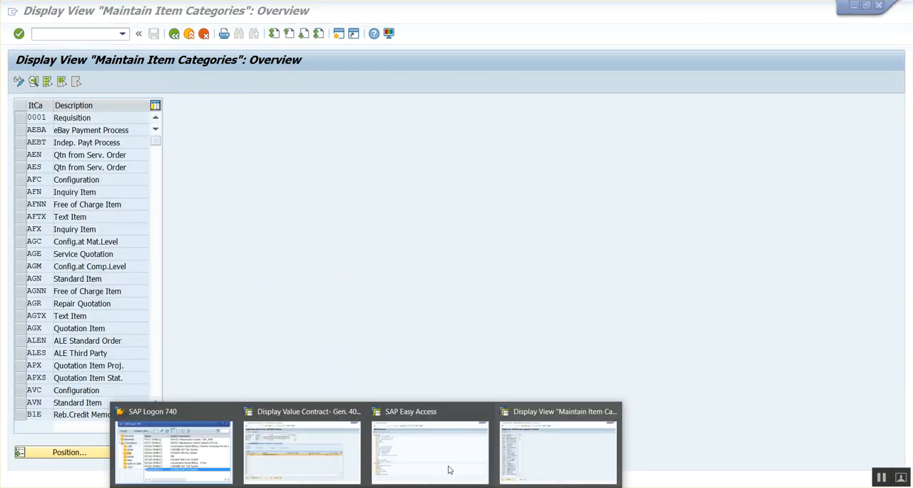
click(318, 458)
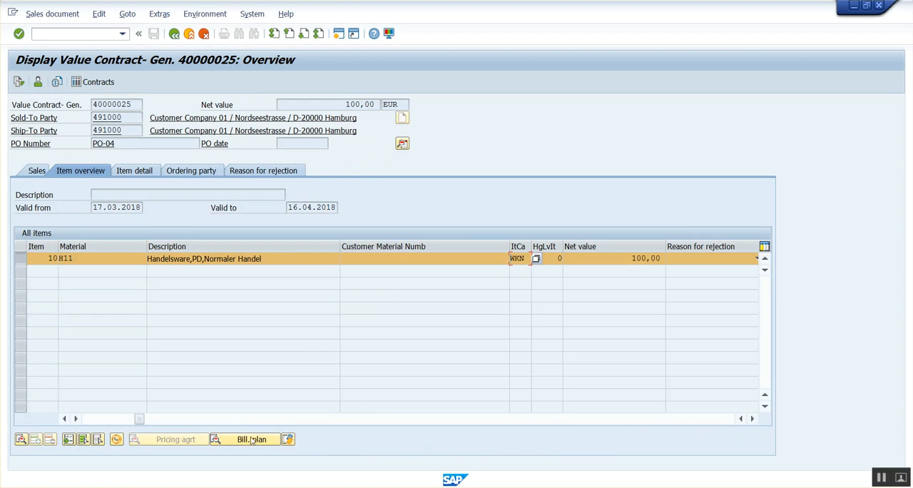
drag(142, 422, 114, 425)
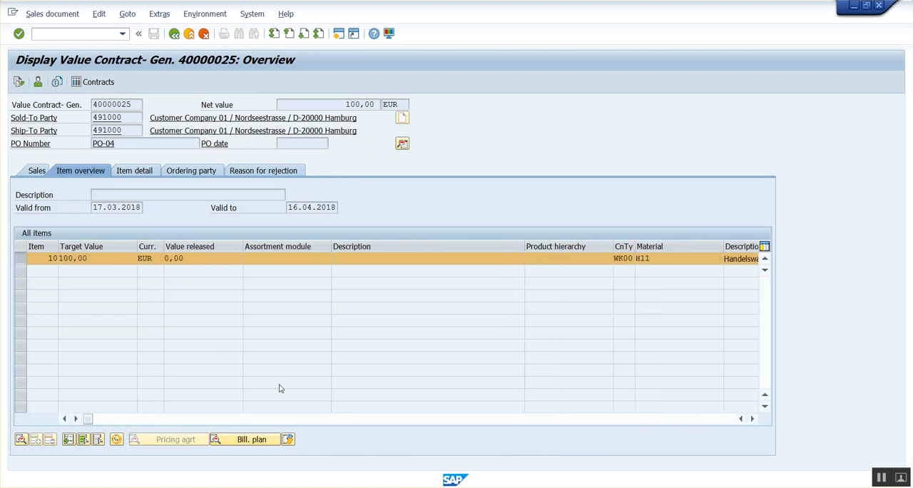
Step: Start a standard sales order with transaction va01 in the free session and copy the value contract's number from its display
mouse_move(365, 485)
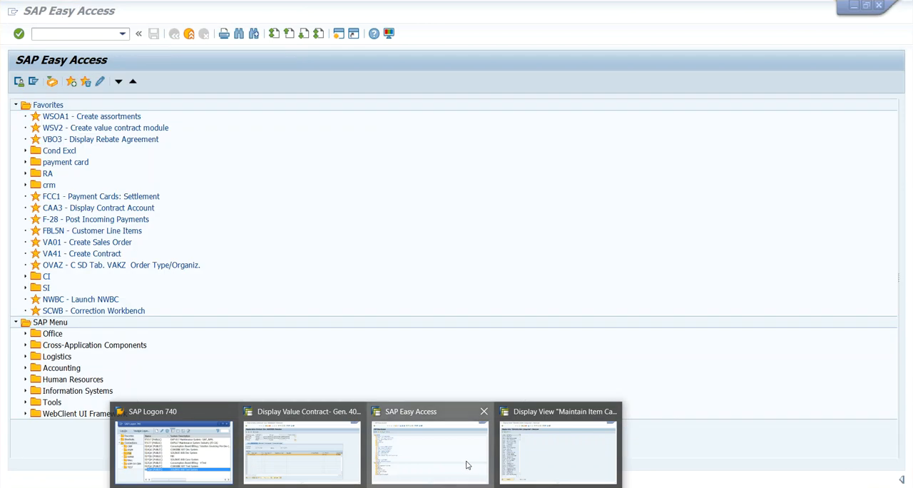
click(466, 463)
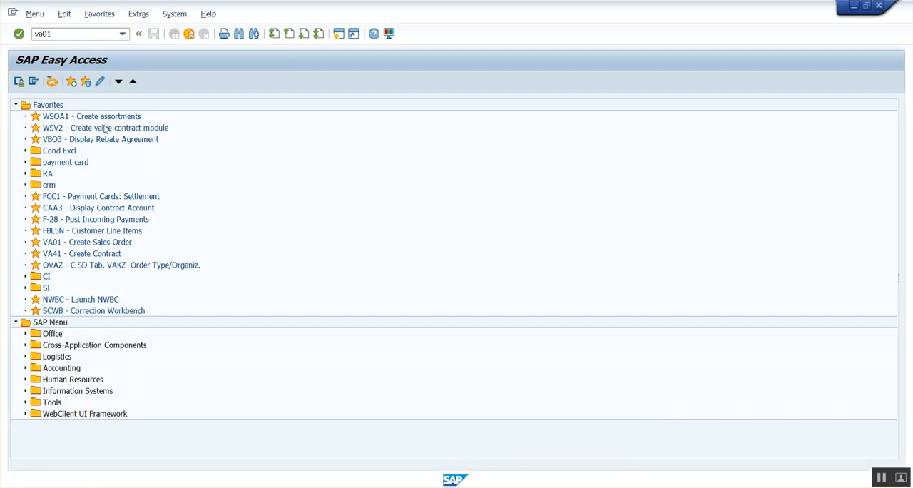
key(Return)
key(alt+Tab)
double_click(135, 107)
key(alt+Tab)
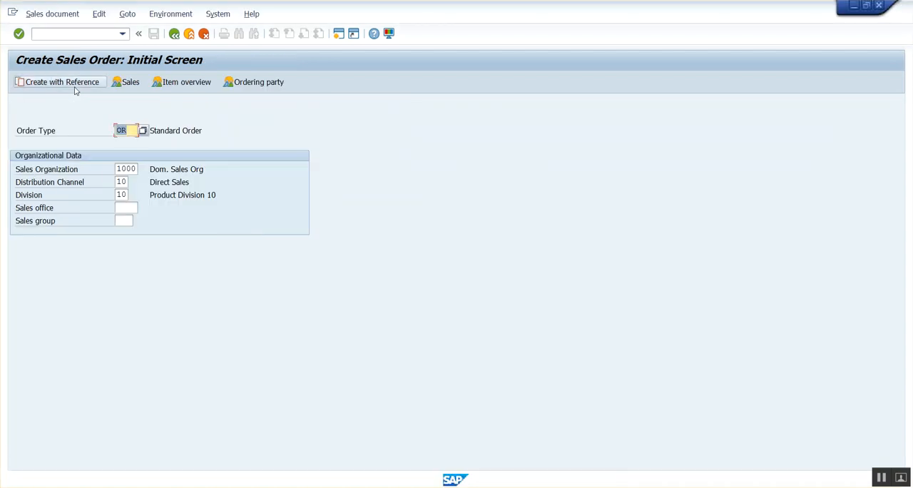
Step: Create the order with reference to the value contract, entering its contract number and continuing to the item selection list
click(75, 87)
click(185, 253)
click(178, 230)
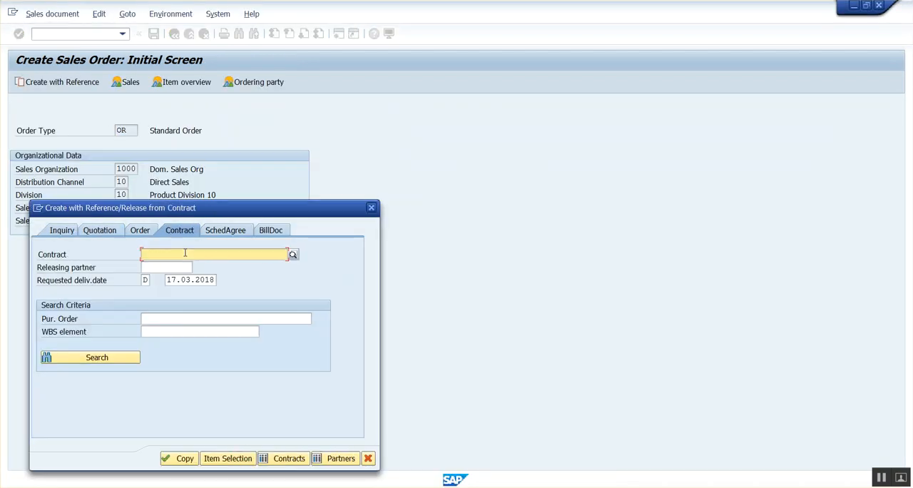
key(Return)
click(185, 457)
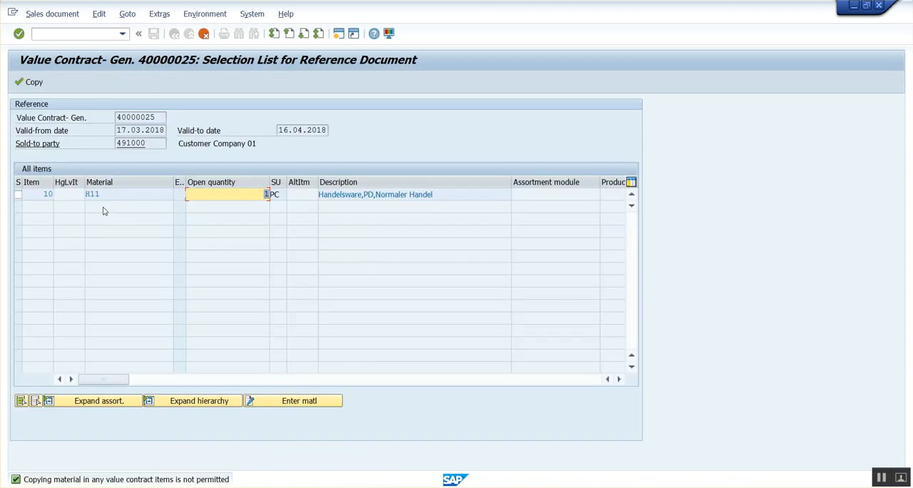
Step: Enter material H11 with an order quantity of 5 for contract item 10 and copy it into the standard order
click(305, 402)
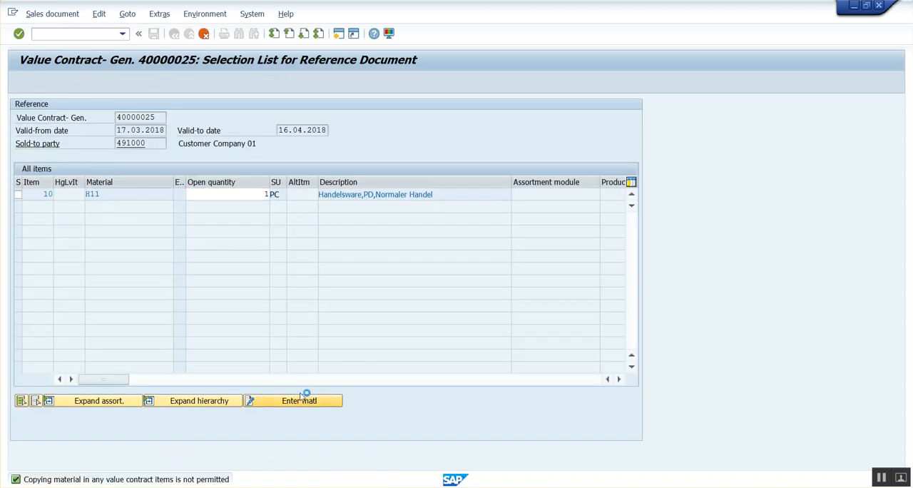
text(h11)
key(Tab)
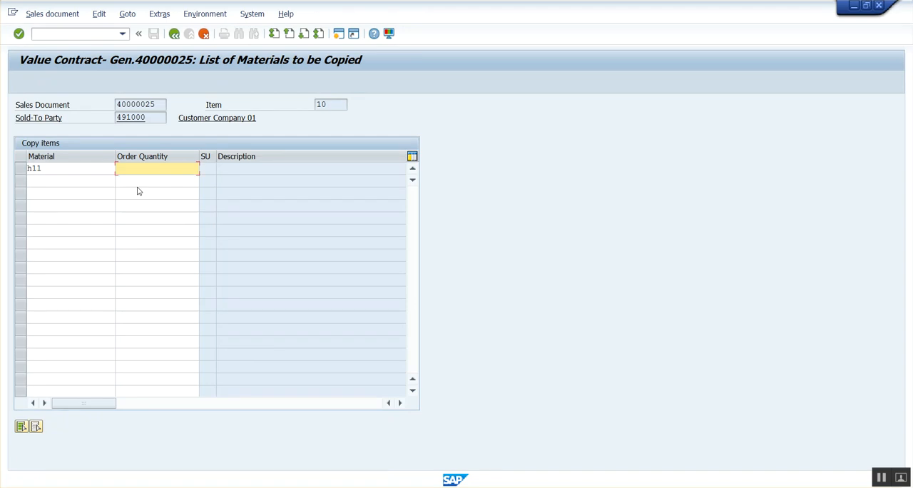
key(Return)
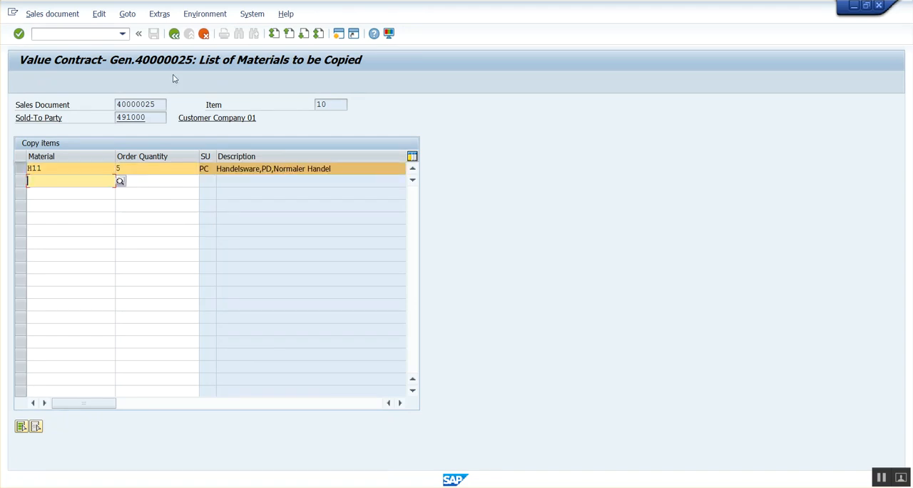
key(Return)
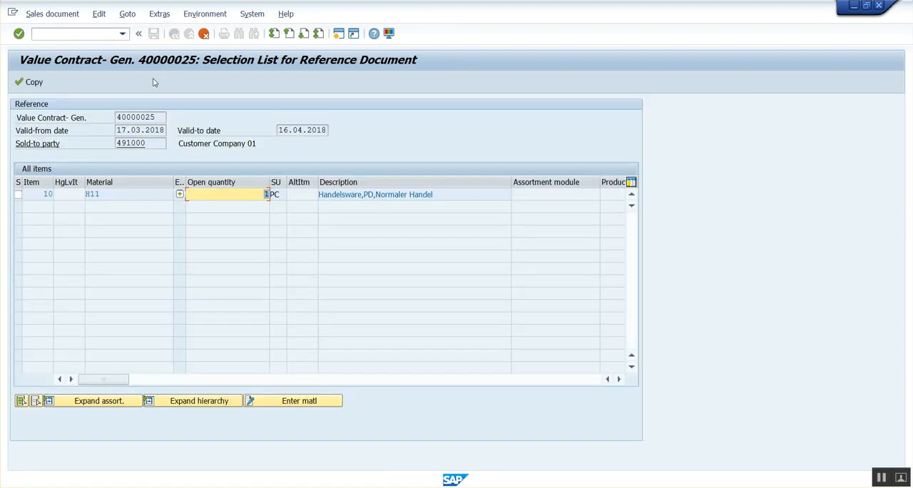
click(41, 84)
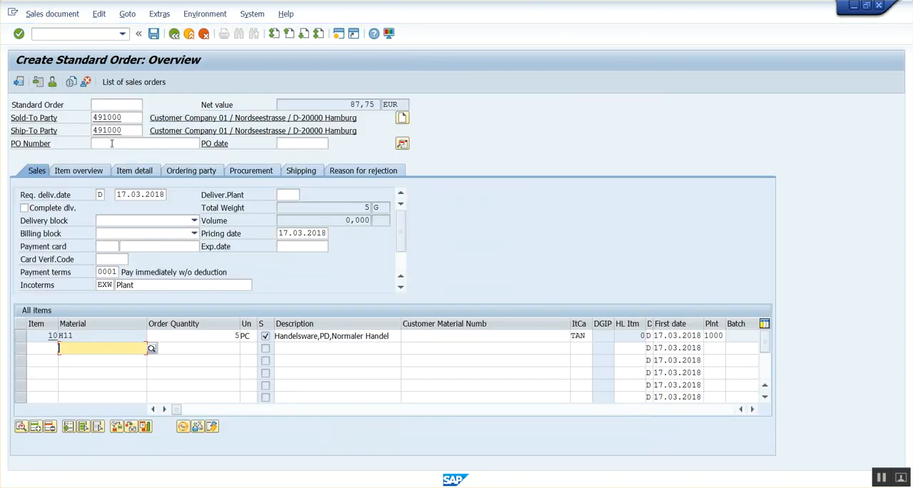
Step: Set the standard order's PO number to po-01 and save the order
click(112, 144)
text(po-01)
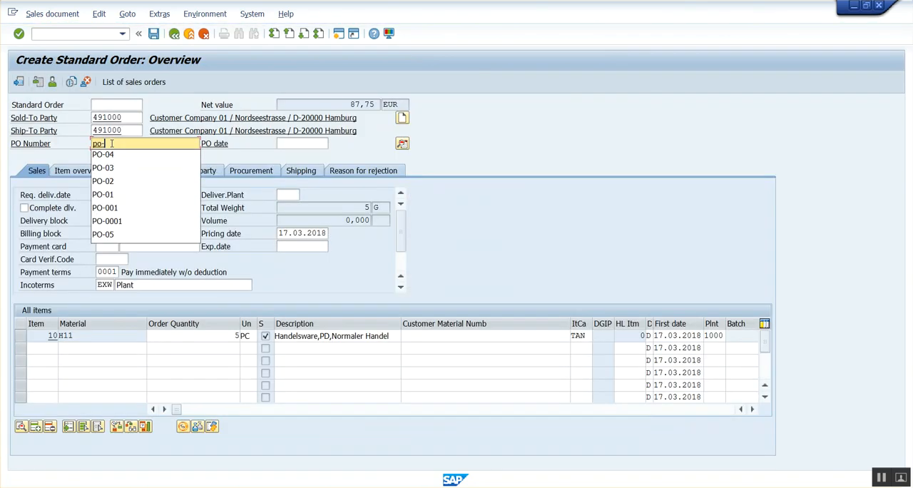
key(Return)
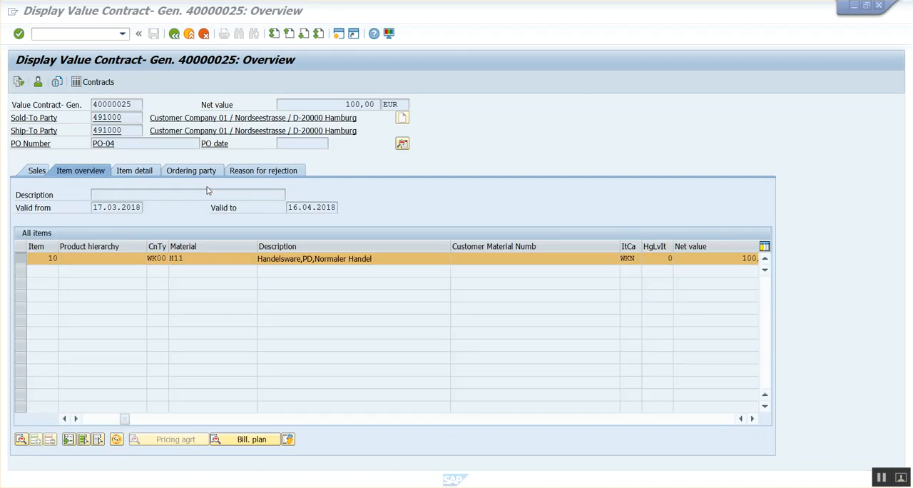
Step: Reload the value contract and examine its released value and the document flow of its H11 item
click(174, 34)
key(Return)
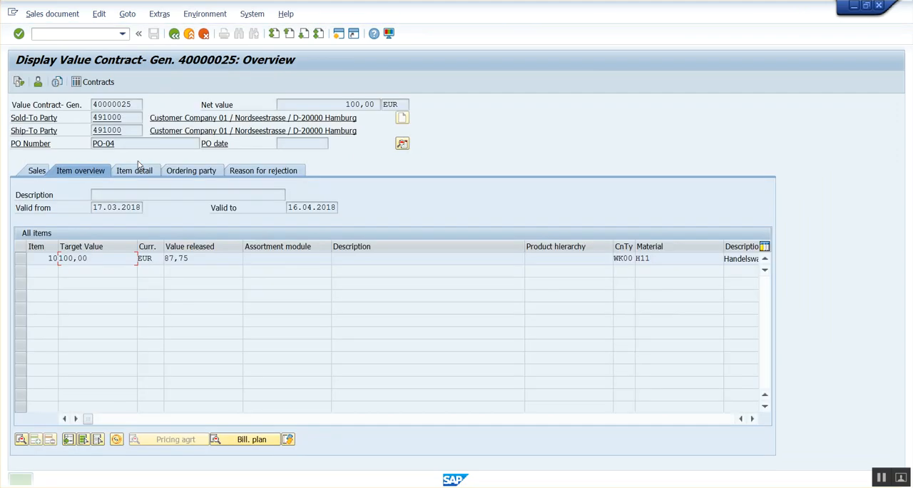
click(19, 83)
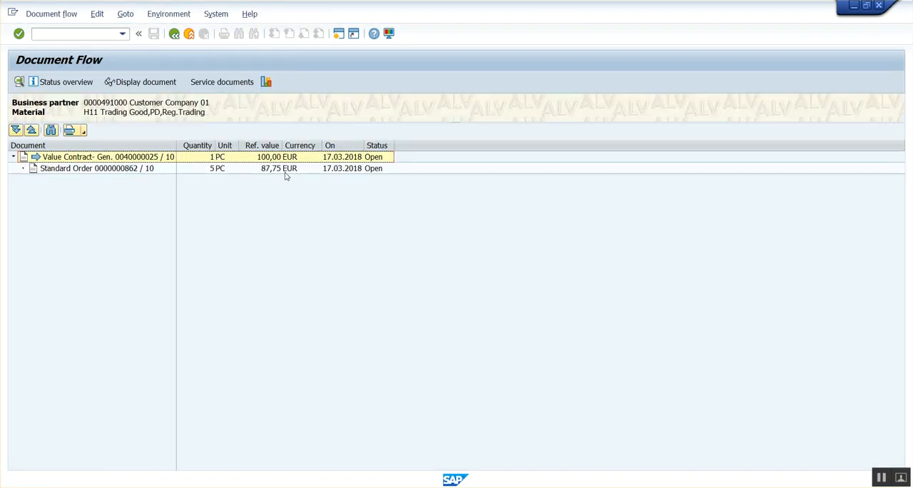
click(174, 34)
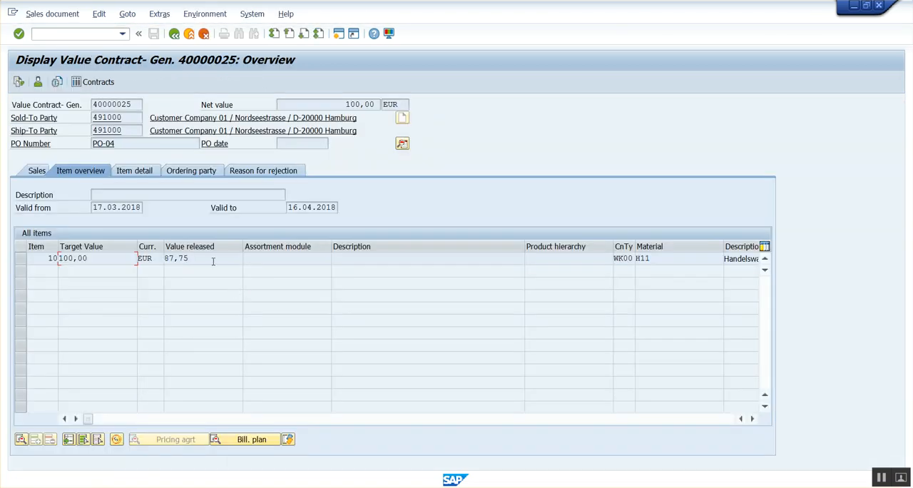
Step: Start a second standard order with reference to the same value contract and releasing partner, continuing to the item selection list
key(alt+Tab)
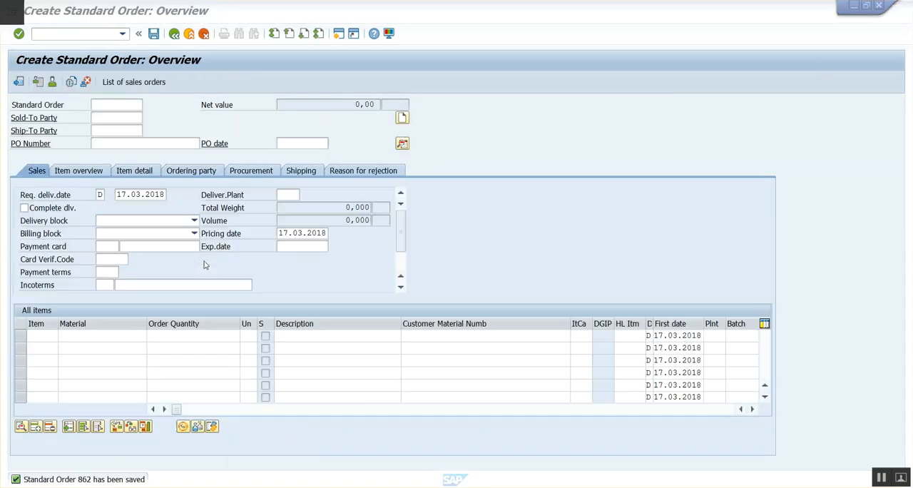
click(174, 34)
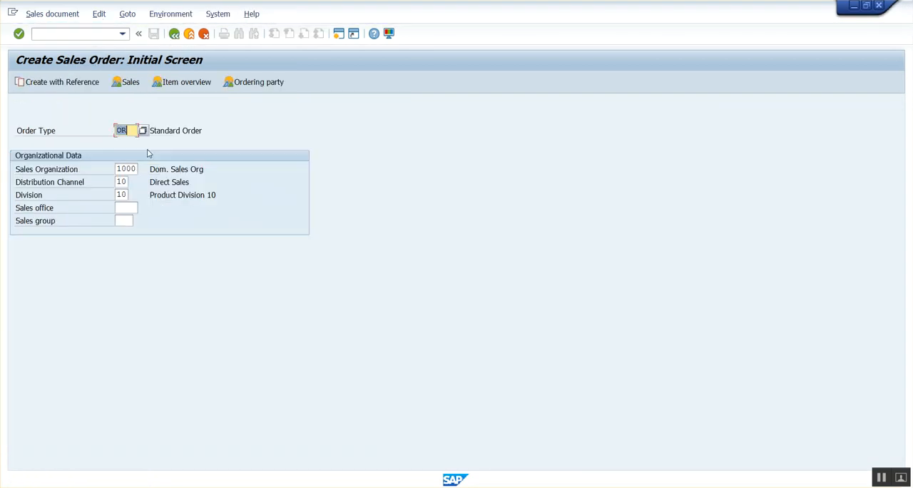
click(81, 87)
drag(220, 206, 458, 96)
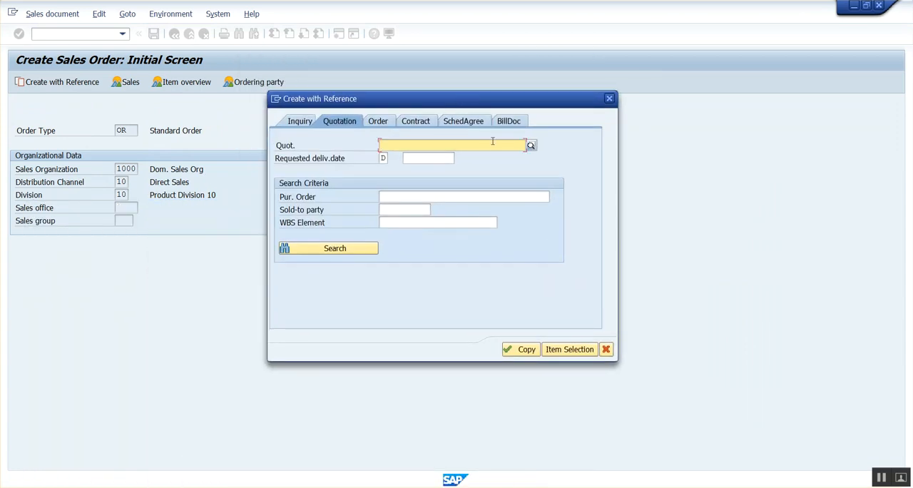
click(414, 123)
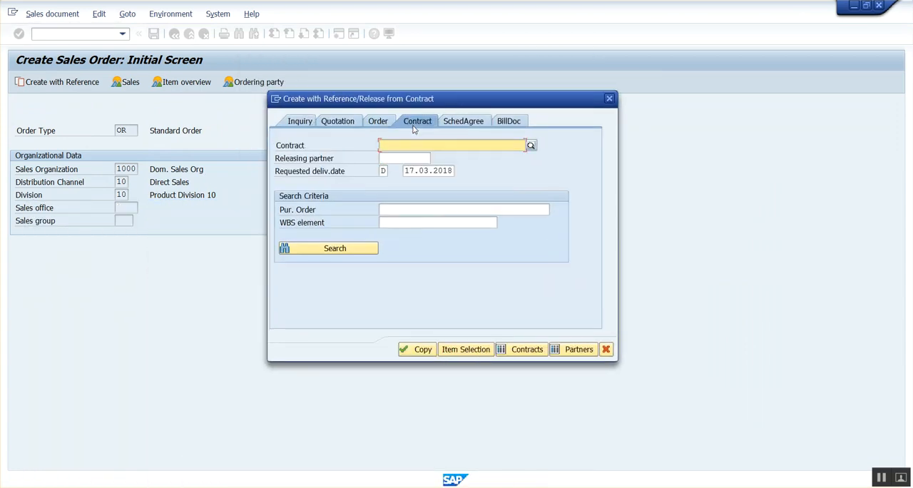
key(space)
click(401, 161)
key(Return)
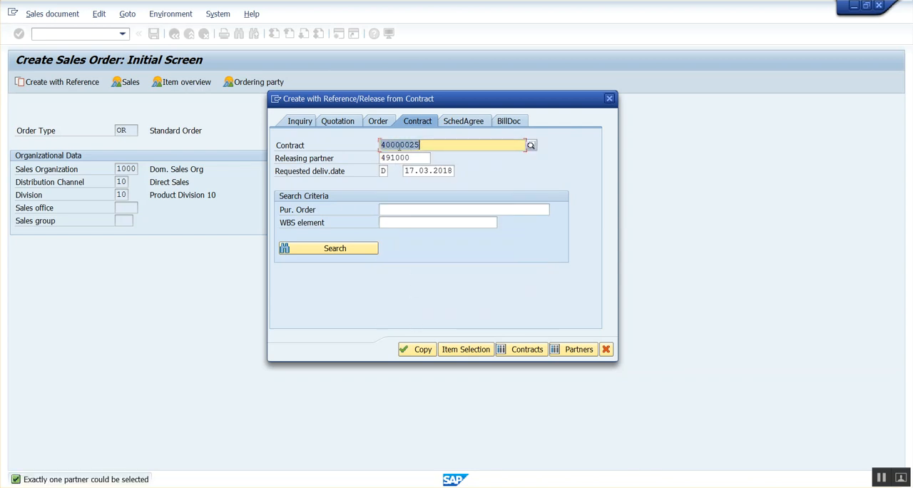
click(420, 348)
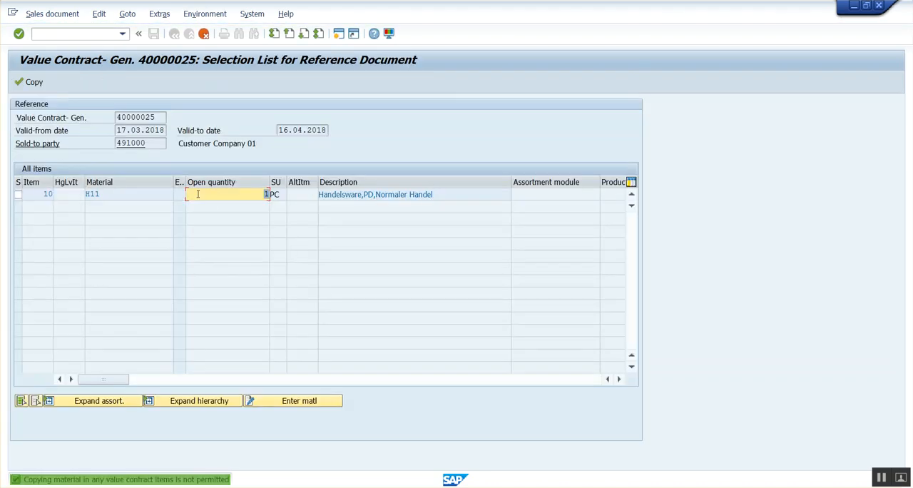
Step: Enter material H11 with an order quantity of 4 for contract item 10 and copy it into the second order
click(305, 403)
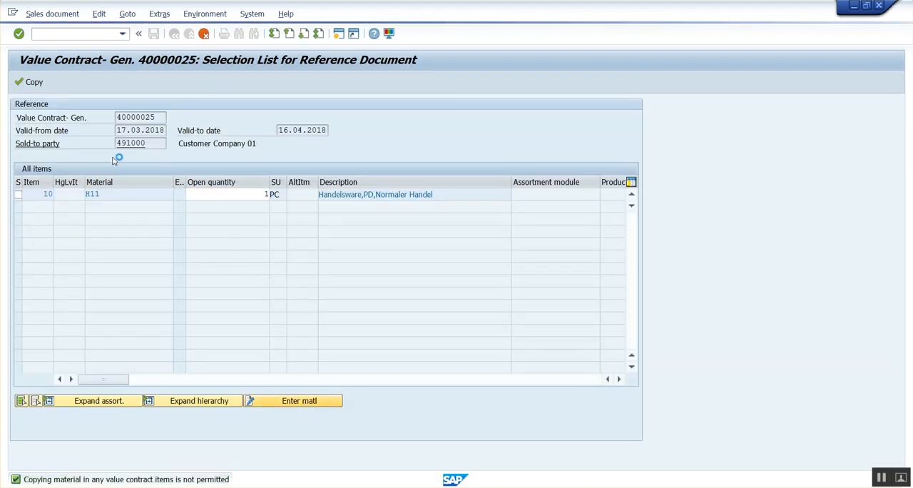
text(S11)
key(Return)
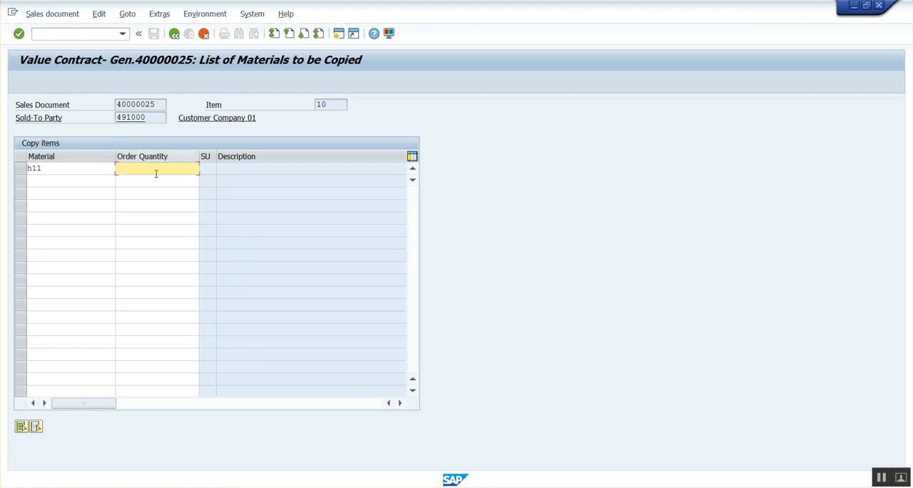
text(4)
key(Return)
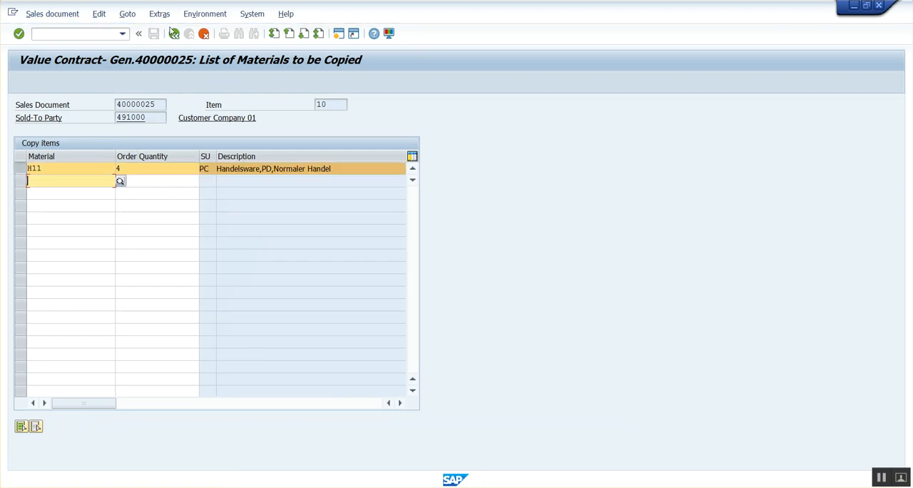
click(176, 34)
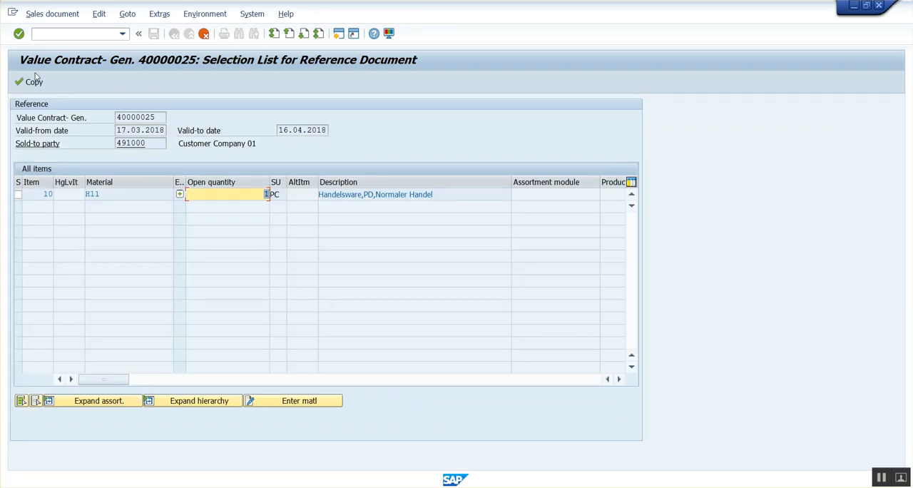
click(31, 81)
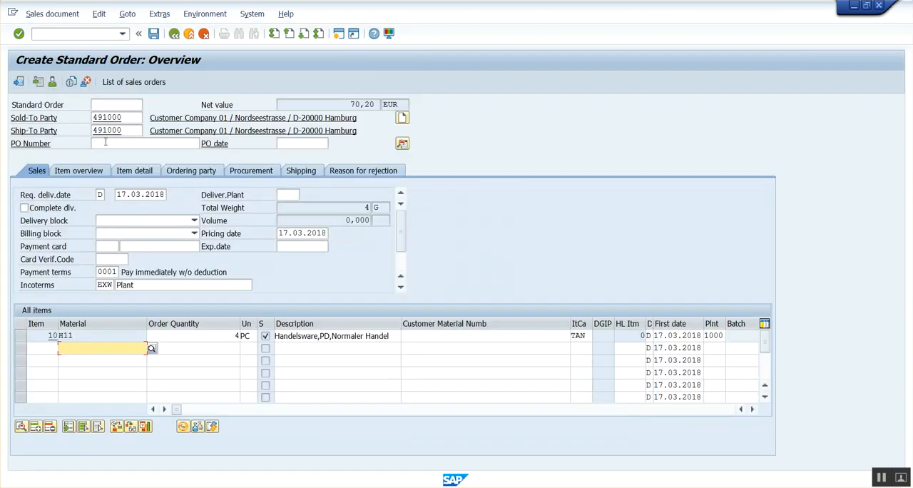
Step: Set the second standard order's PO number to po-02 and save the order
click(101, 142)
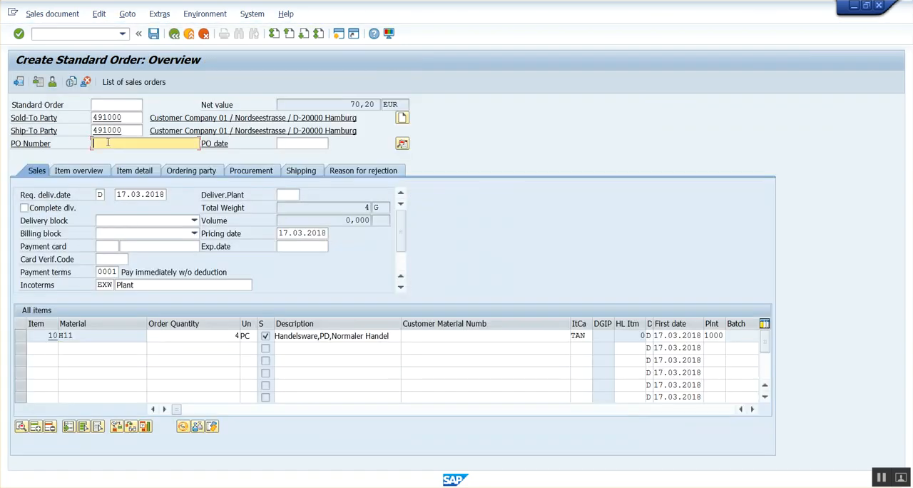
text(po-01)
key(Return)
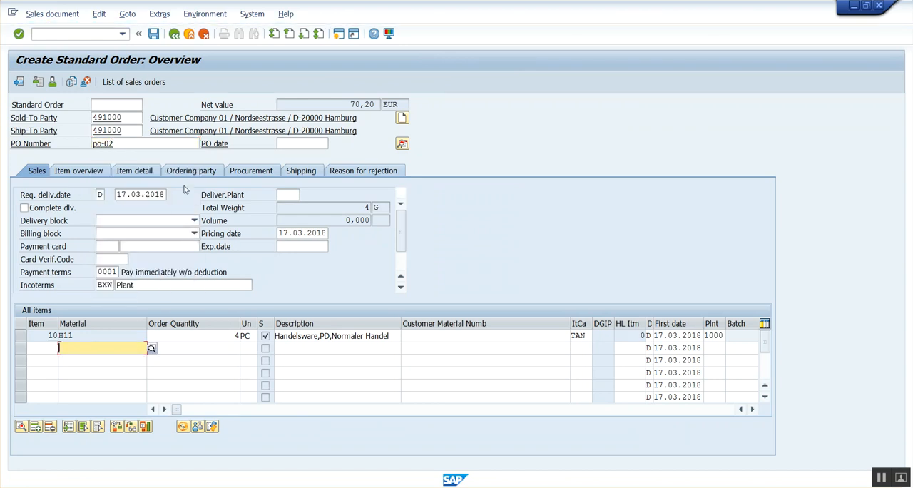
click(153, 33)
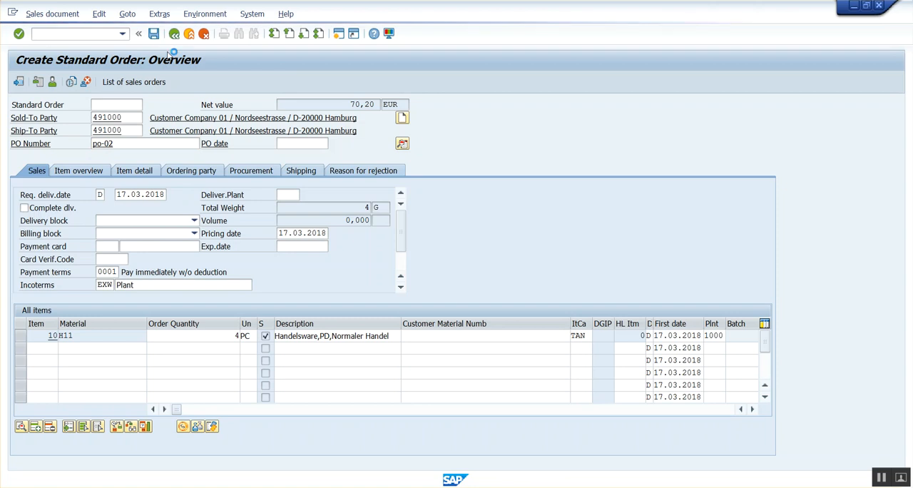
Step: Examine the difference rate in the value contract release message and the detail settings of item category WKN
drag(204, 134, 355, 93)
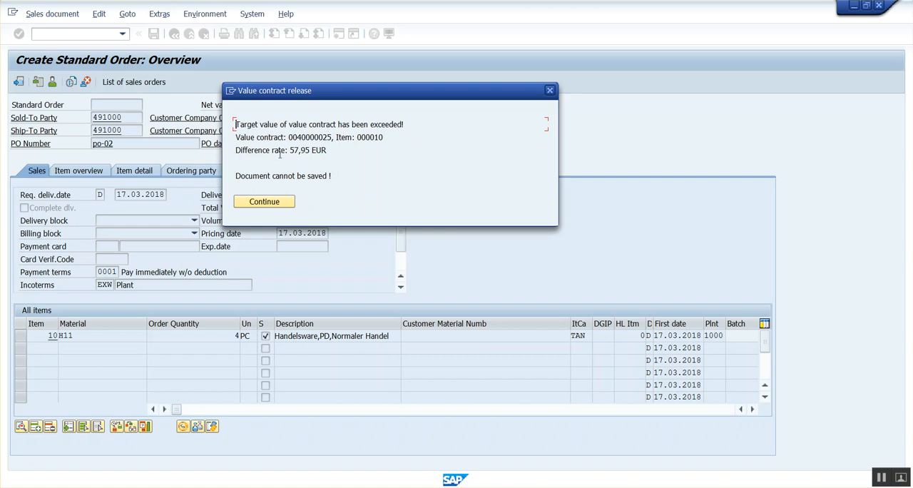
drag(289, 150, 327, 150)
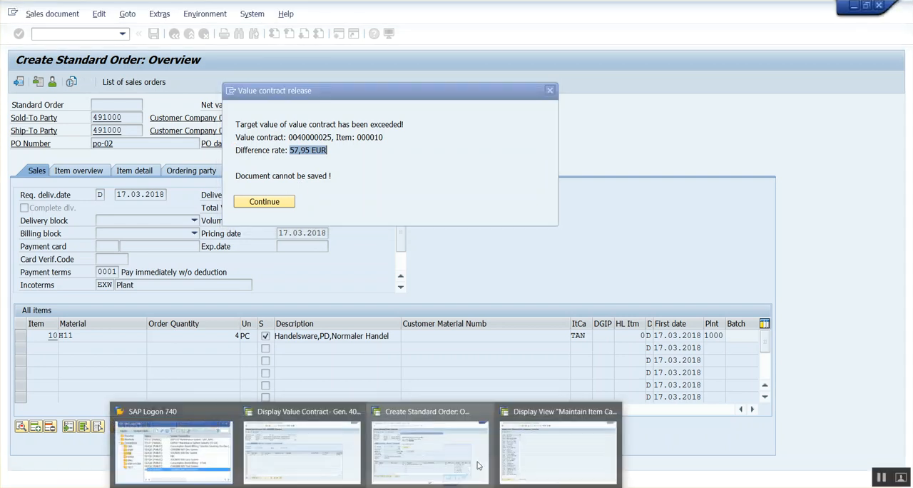
click(558, 452)
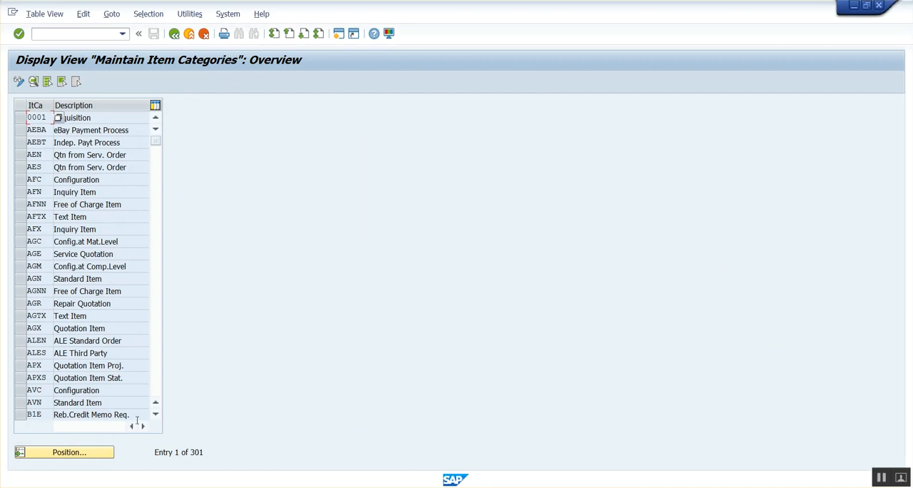
click(99, 452)
text(WKN)
key(Return)
double_click(40, 117)
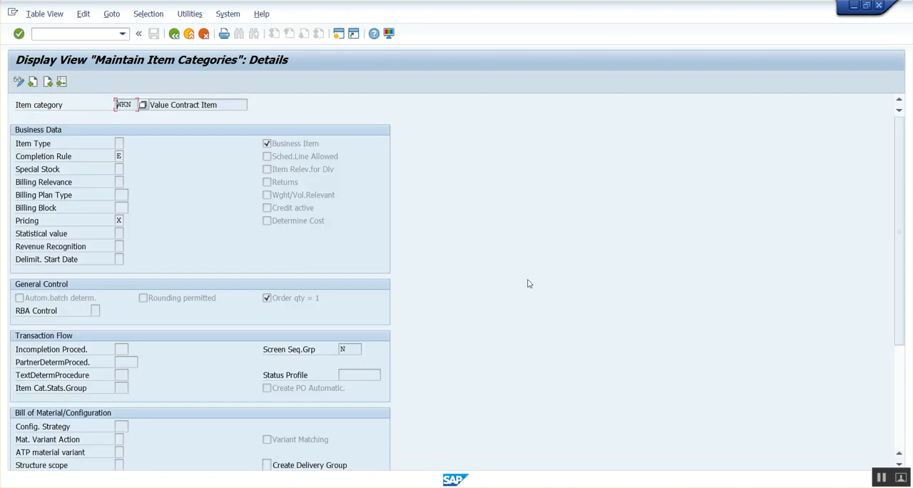
scroll(527, 284, down, 4)
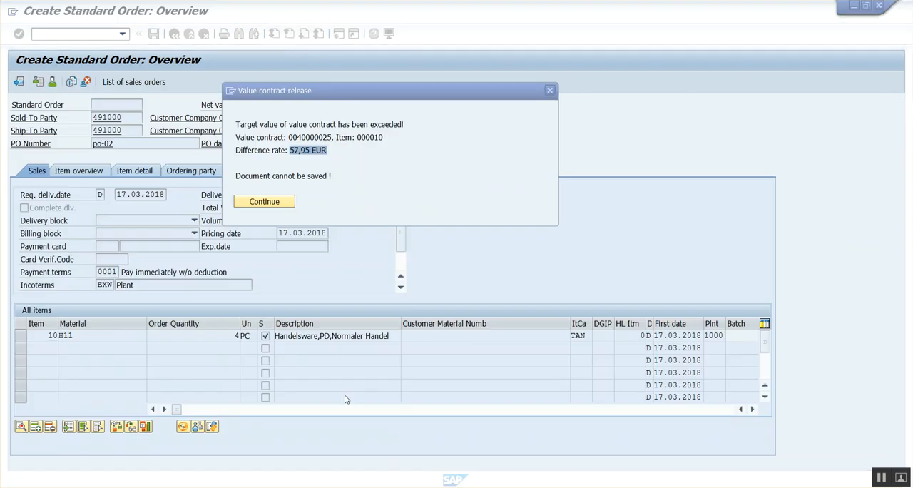
Step: Set the order quantity of H11 to 2, try to save the order, and dismiss the resulting message
click(264, 202)
text(2)
key(Return)
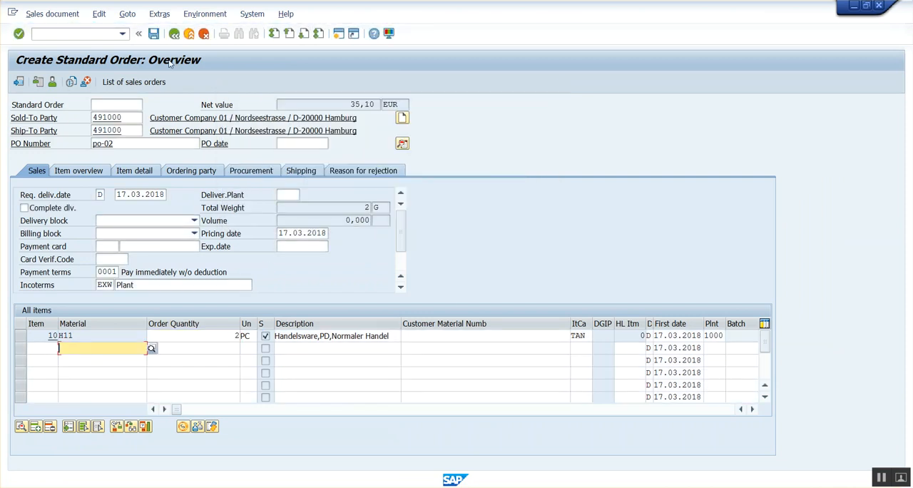
click(153, 34)
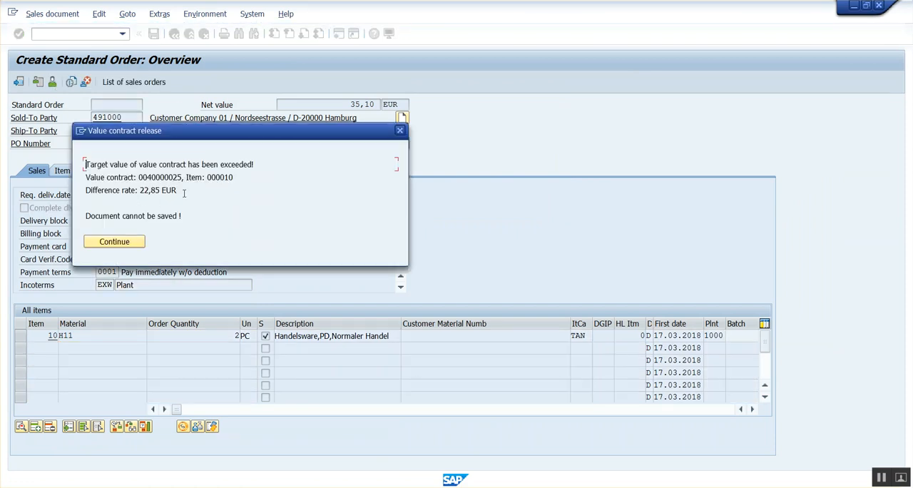
click(114, 241)
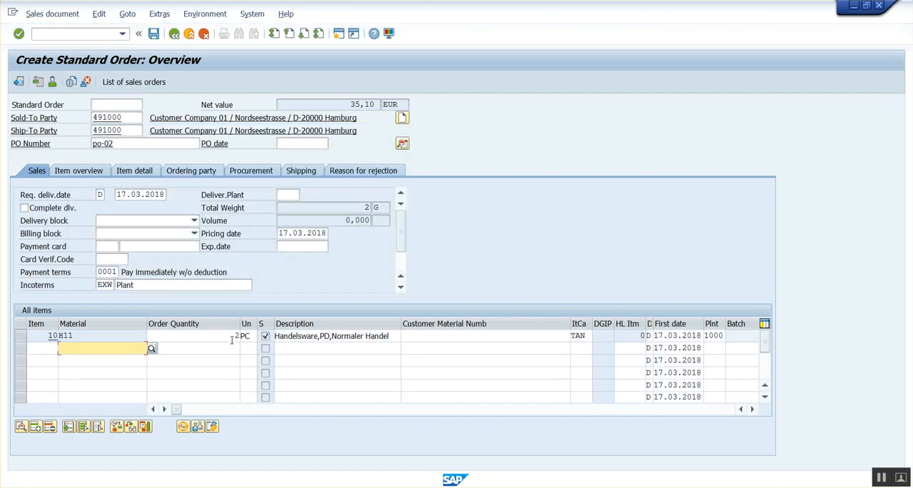
Step: Set the order quantity of H11 to 1, try to save the order, and check the difference rate before dismissing the message
text(1)
key(Return)
click(153, 34)
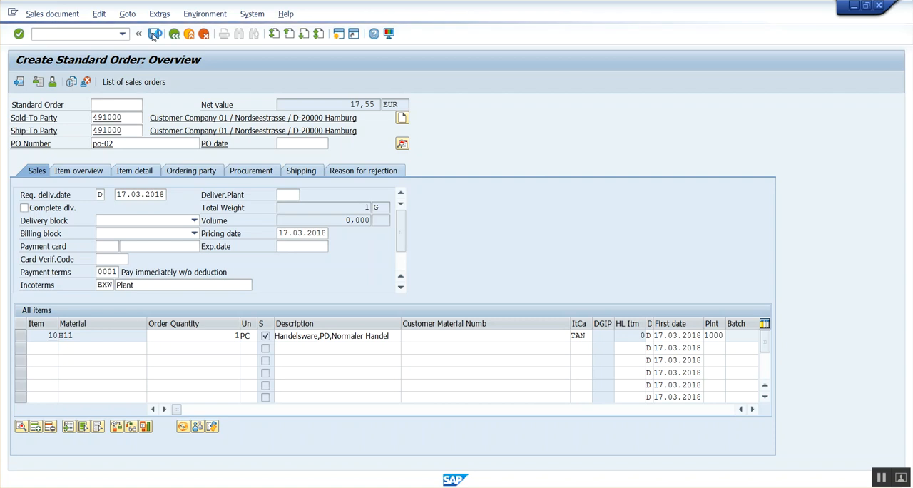
drag(139, 189, 191, 194)
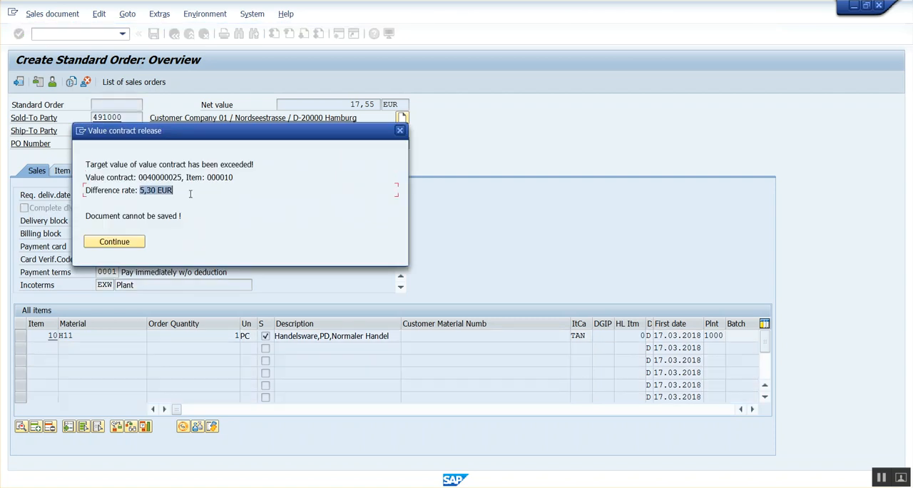
click(129, 245)
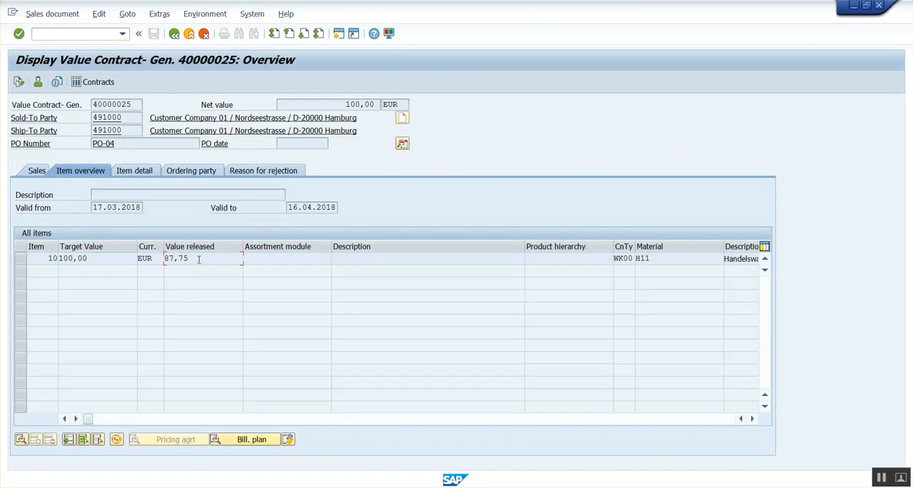
Step: Compare the net value in the H11 order item's conditions with the value contract's target and released values
click(101, 258)
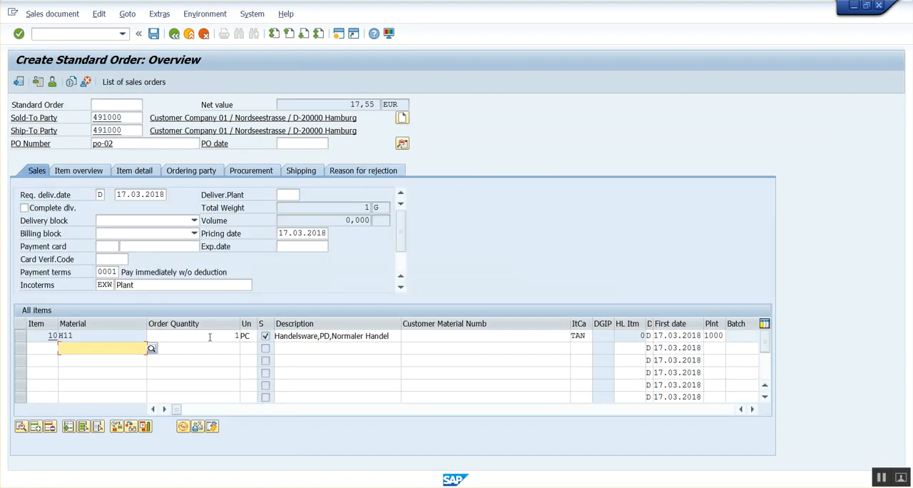
double_click(210, 336)
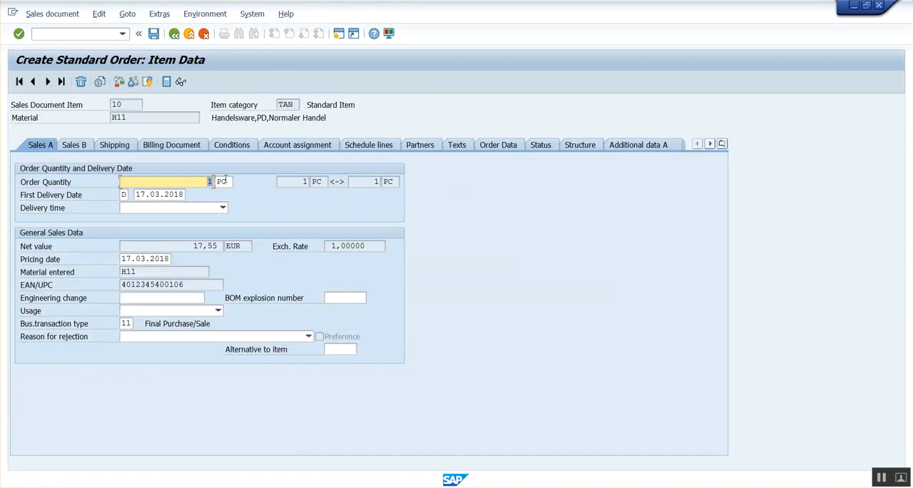
click(249, 146)
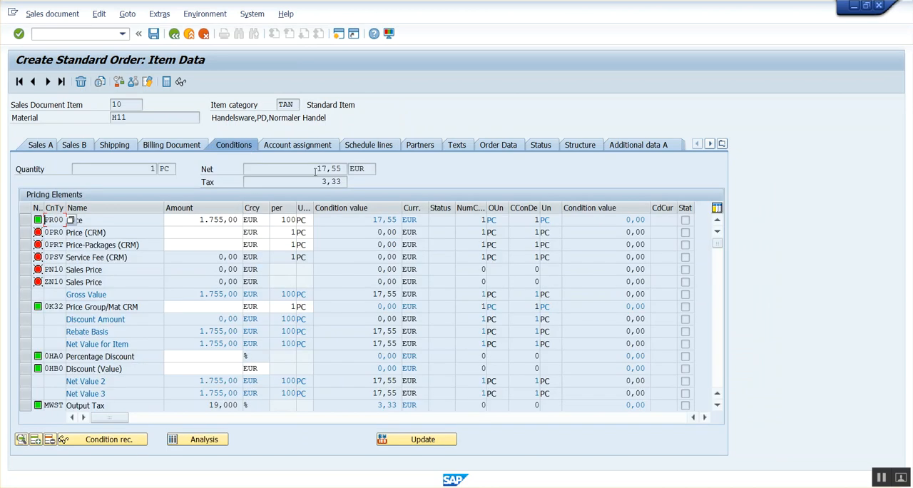
double_click(315, 172)
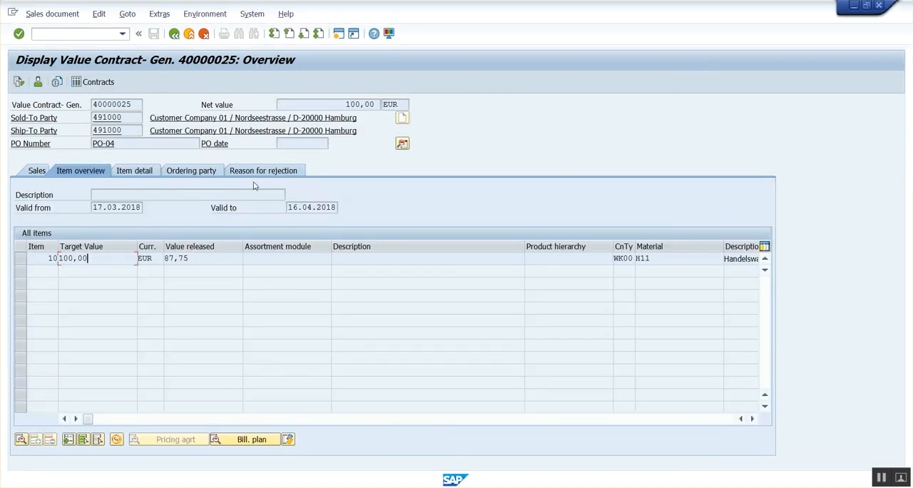
double_click(207, 258)
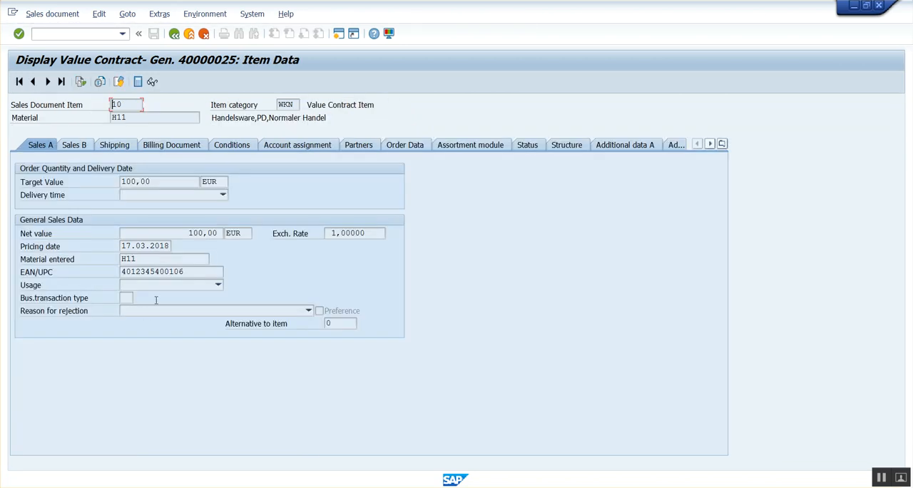
click(174, 33)
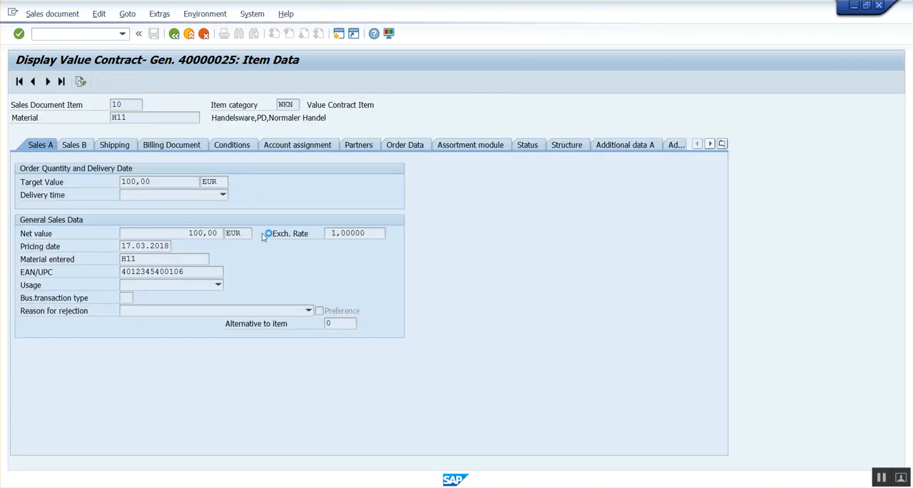